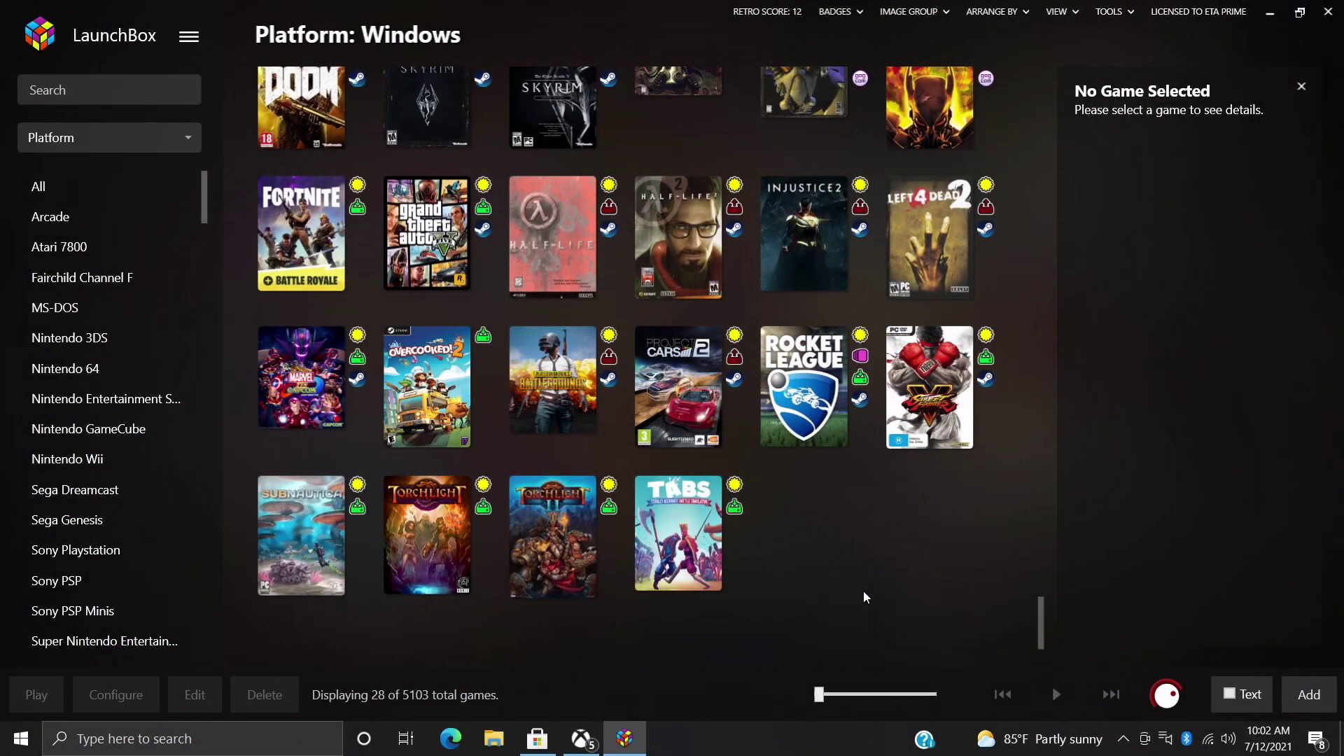
# - Switch to the Xbox app, browse its Game Pass catalogue of recently added, upcoming and popular games, and return to LaunchBox
pyautogui.scroll(3, 864, 597)
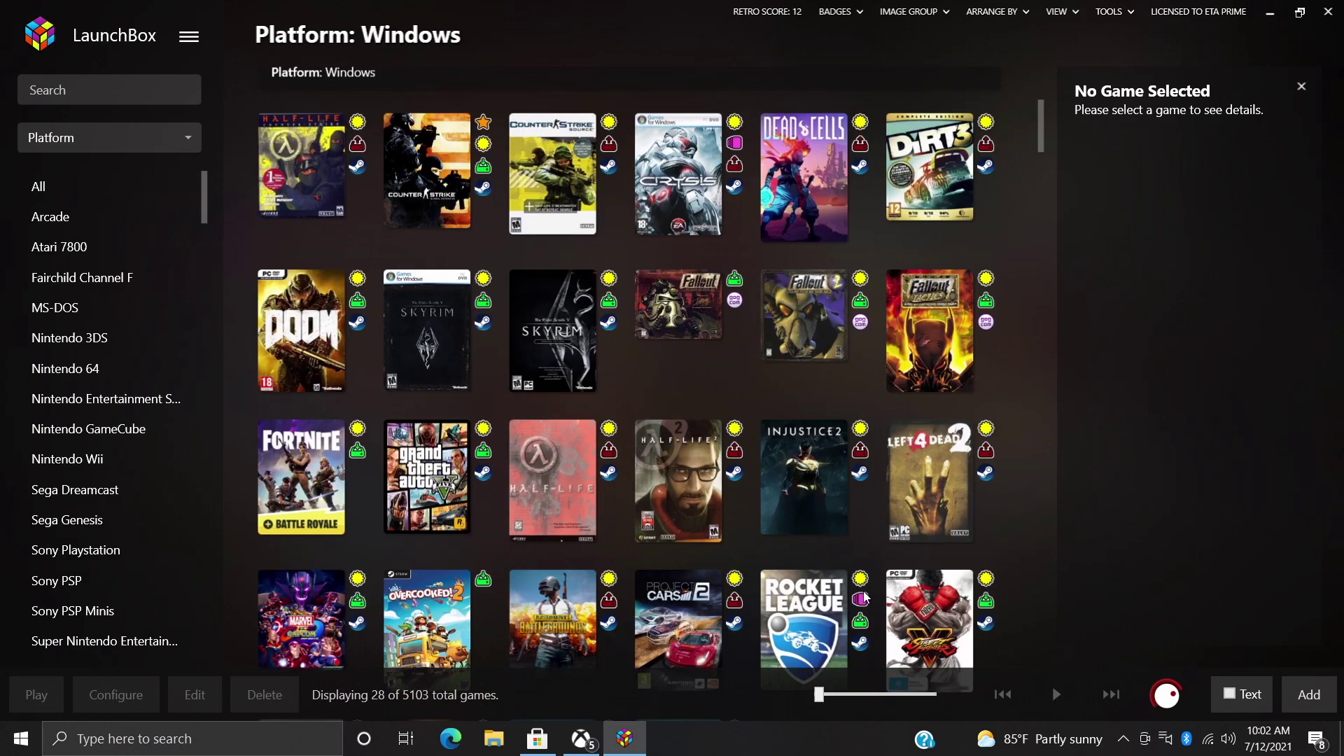
pyautogui.scroll(-3, 1022, 557)
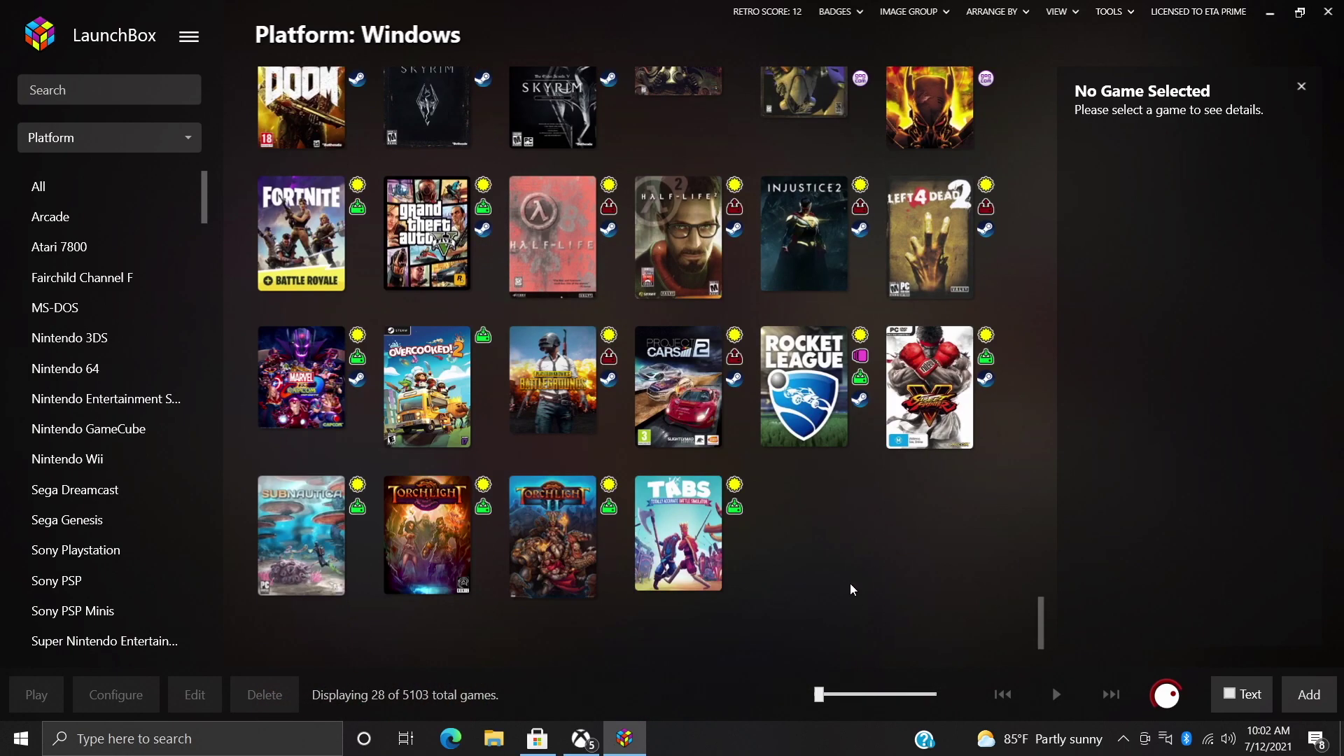
pyautogui.click(537, 740)
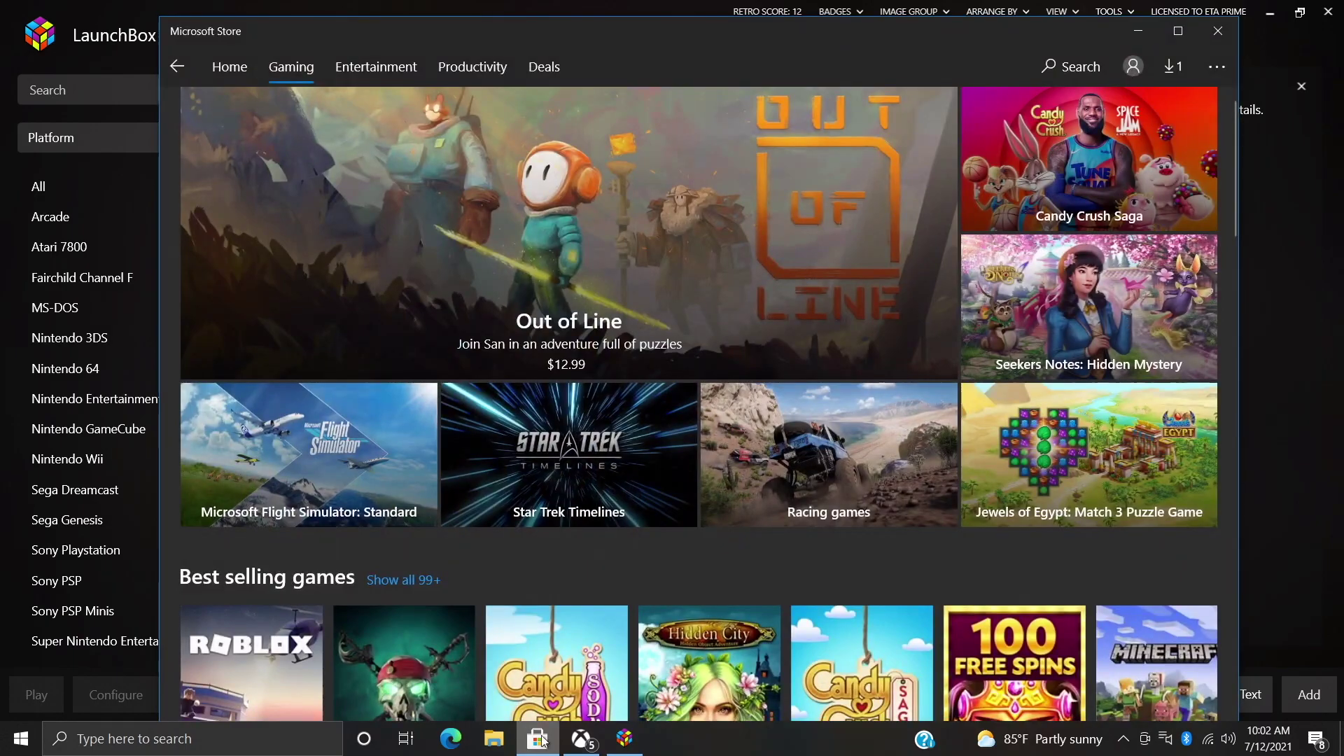
pyautogui.click(582, 738)
pyautogui.scroll(-5, 821, 604)
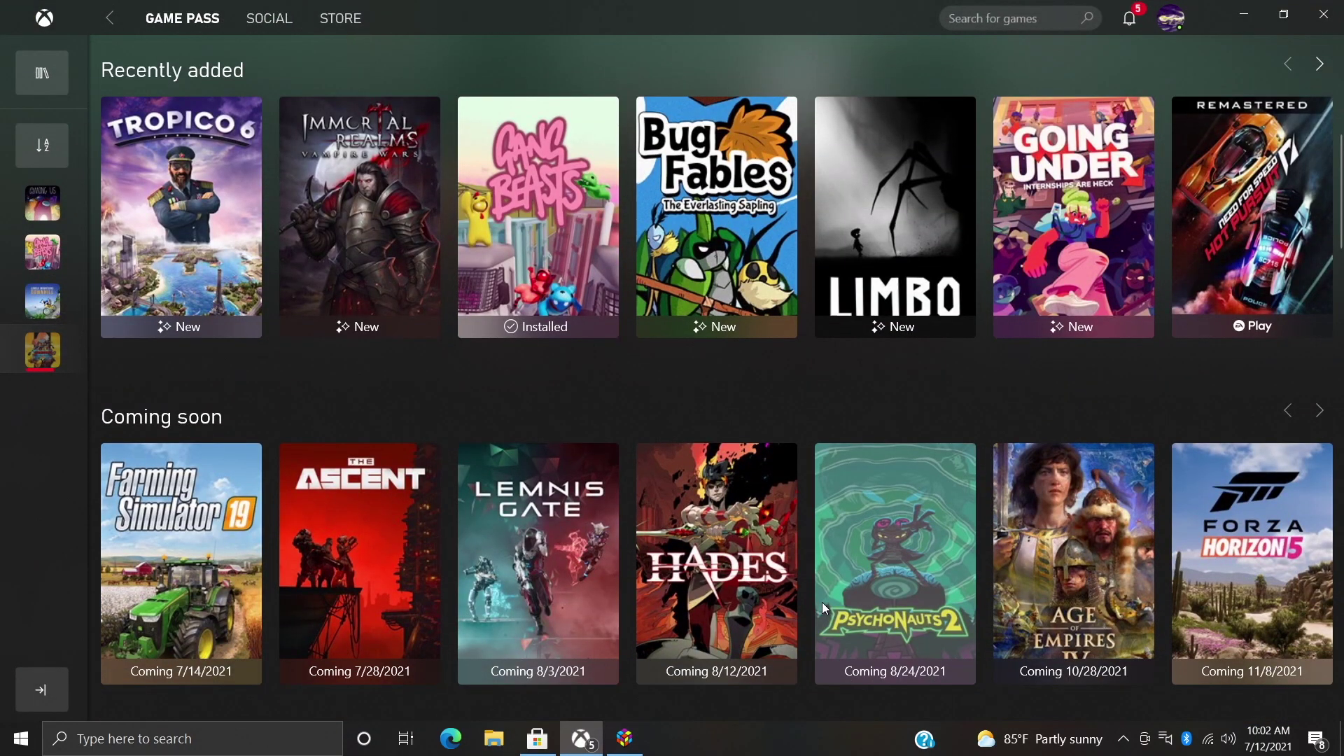
pyautogui.scroll(-6, 822, 602)
pyautogui.scroll(2, 823, 603)
pyautogui.scroll(8, 823, 603)
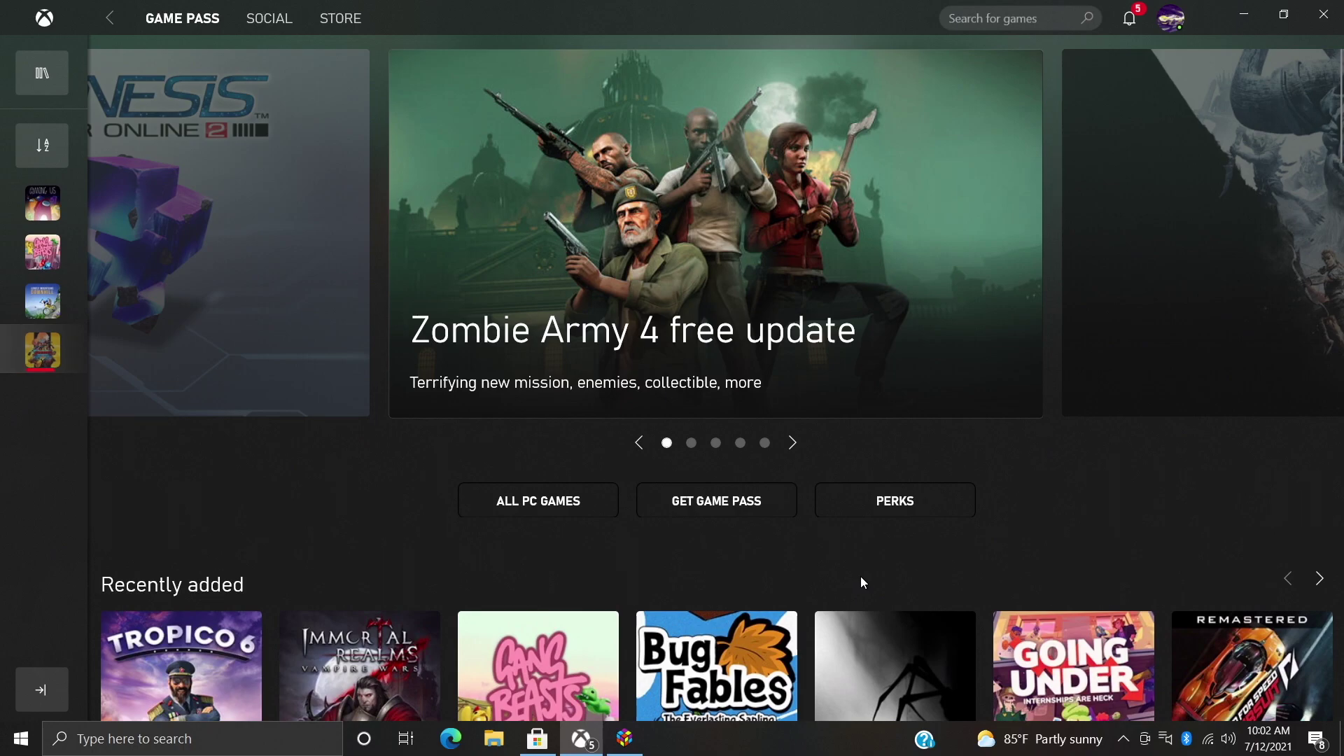
pyautogui.scroll(-5, 282, 518)
pyautogui.scroll(-15, 286, 518)
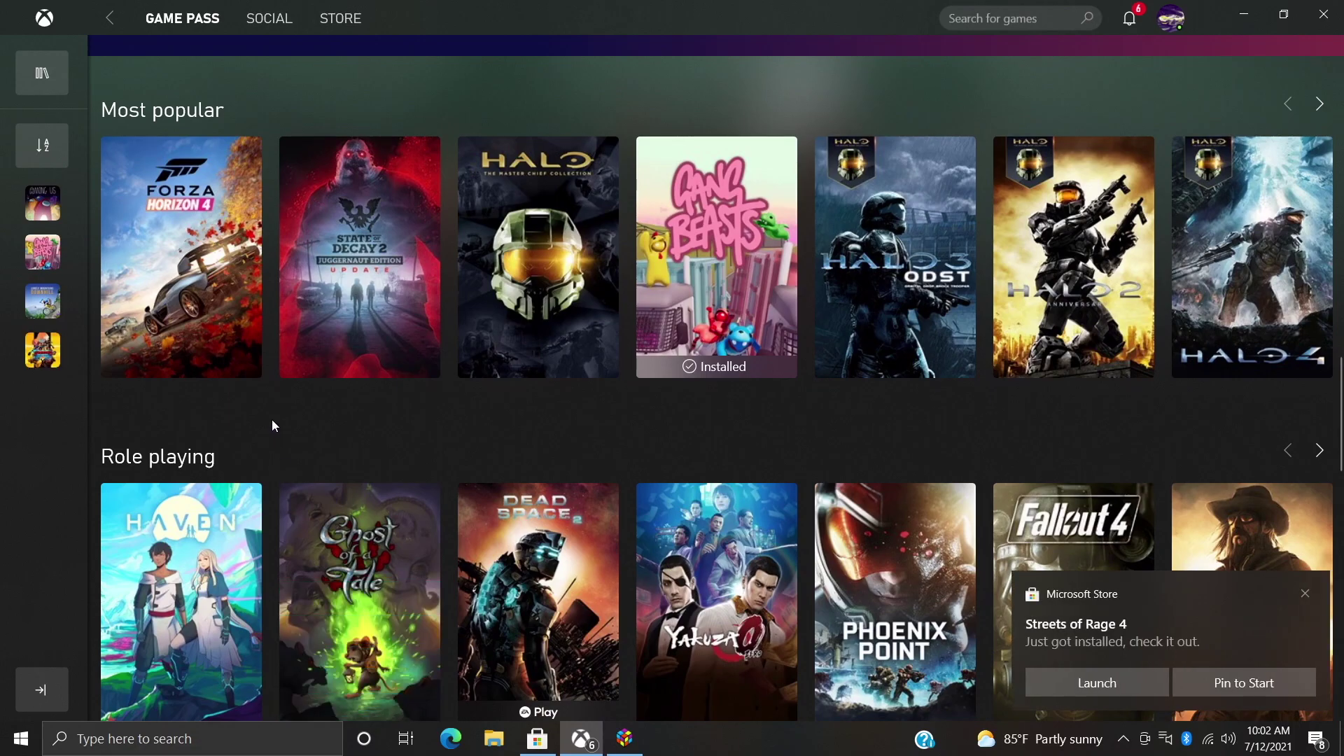
pyautogui.scroll(6, 280, 434)
pyautogui.scroll(8, 305, 456)
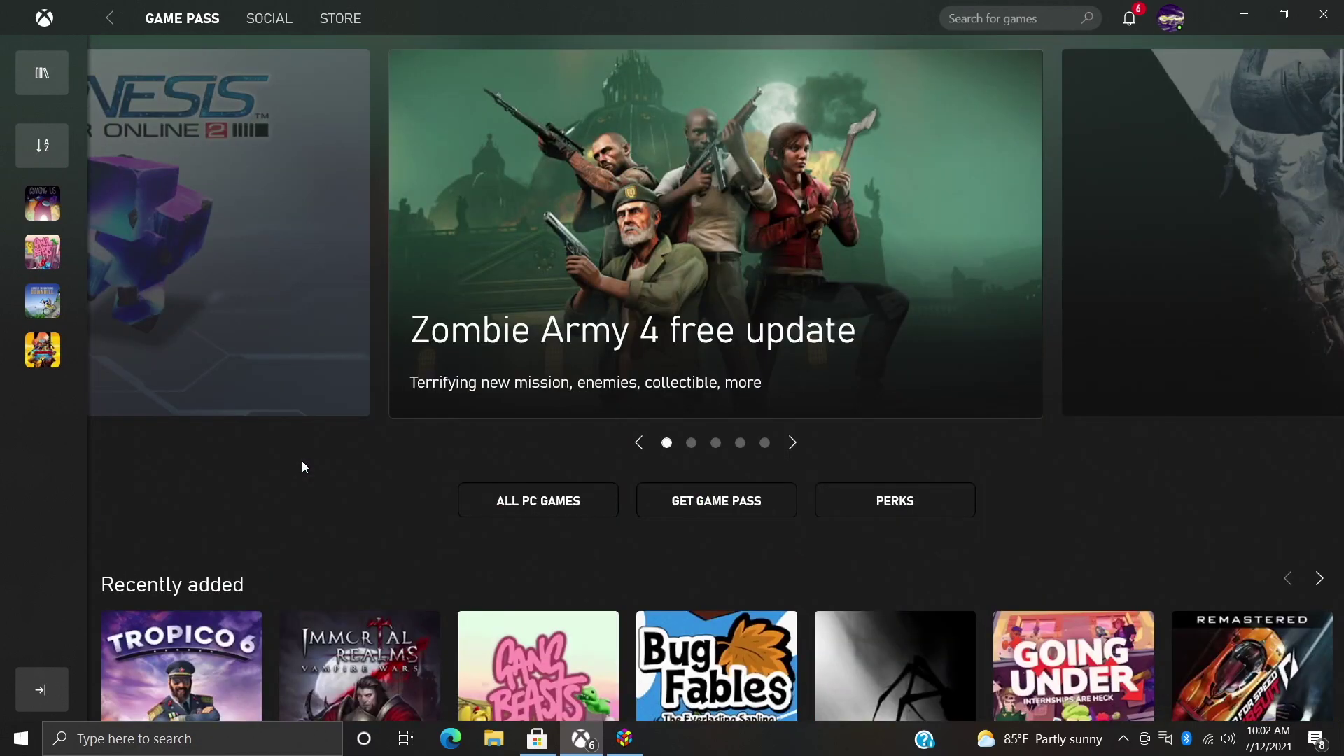
pyautogui.click(1244, 14)
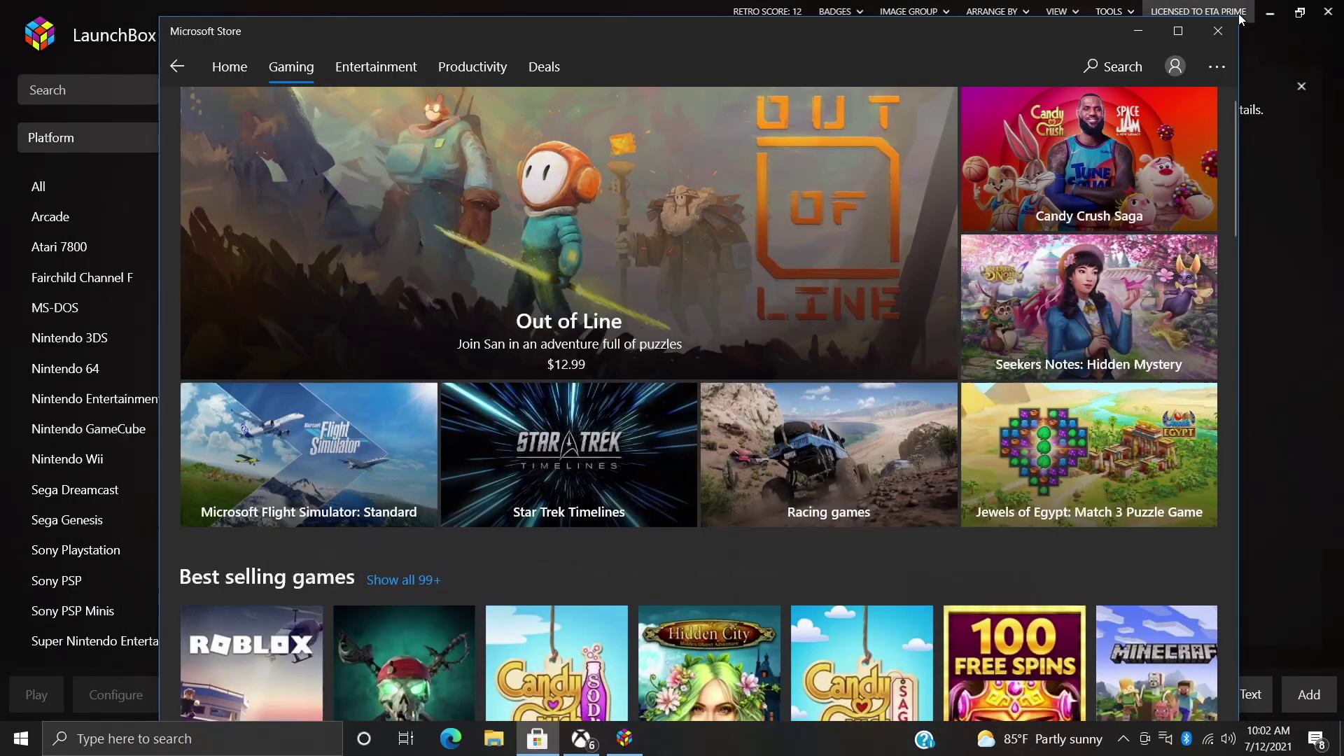
pyautogui.click(1120, 48)
# - Look over the Windows library in LaunchBox and check the Microsoft Store and Xbox app for comparison
pyautogui.scroll(4, 848, 567)
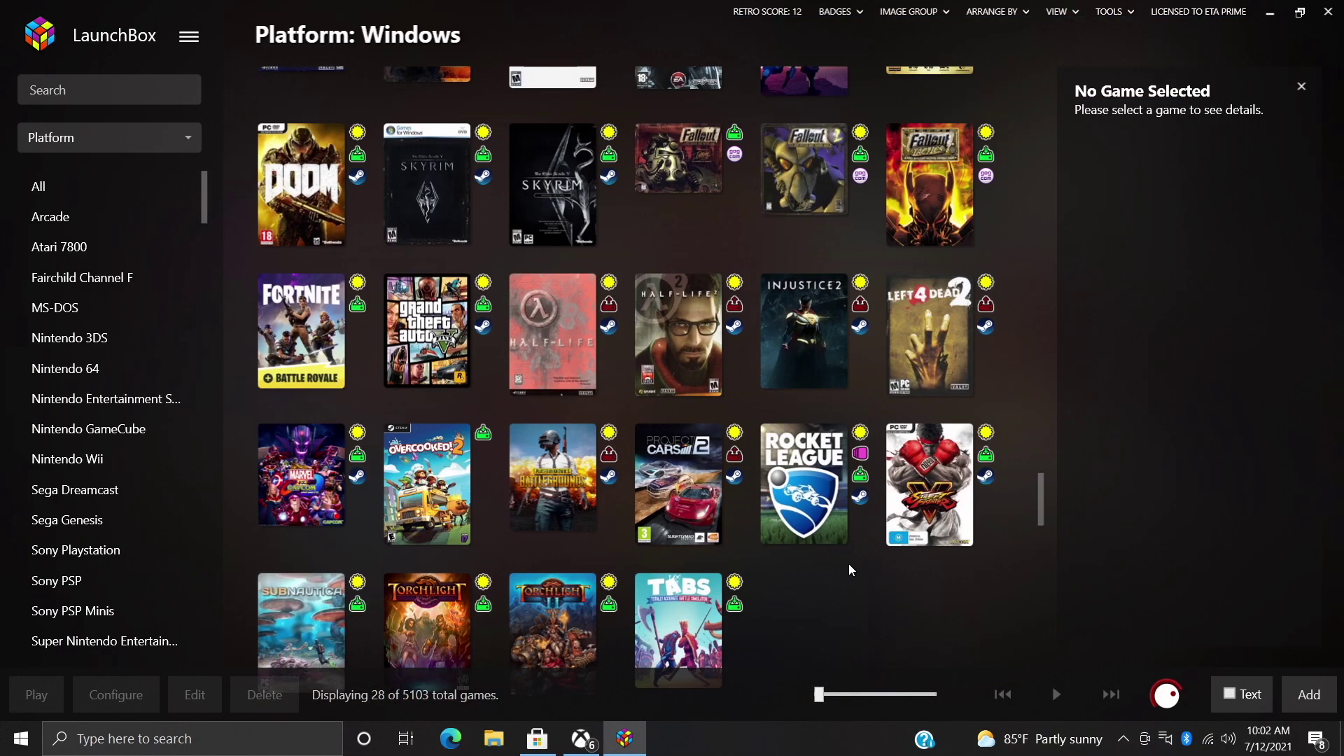
pyautogui.scroll(-4, 826, 553)
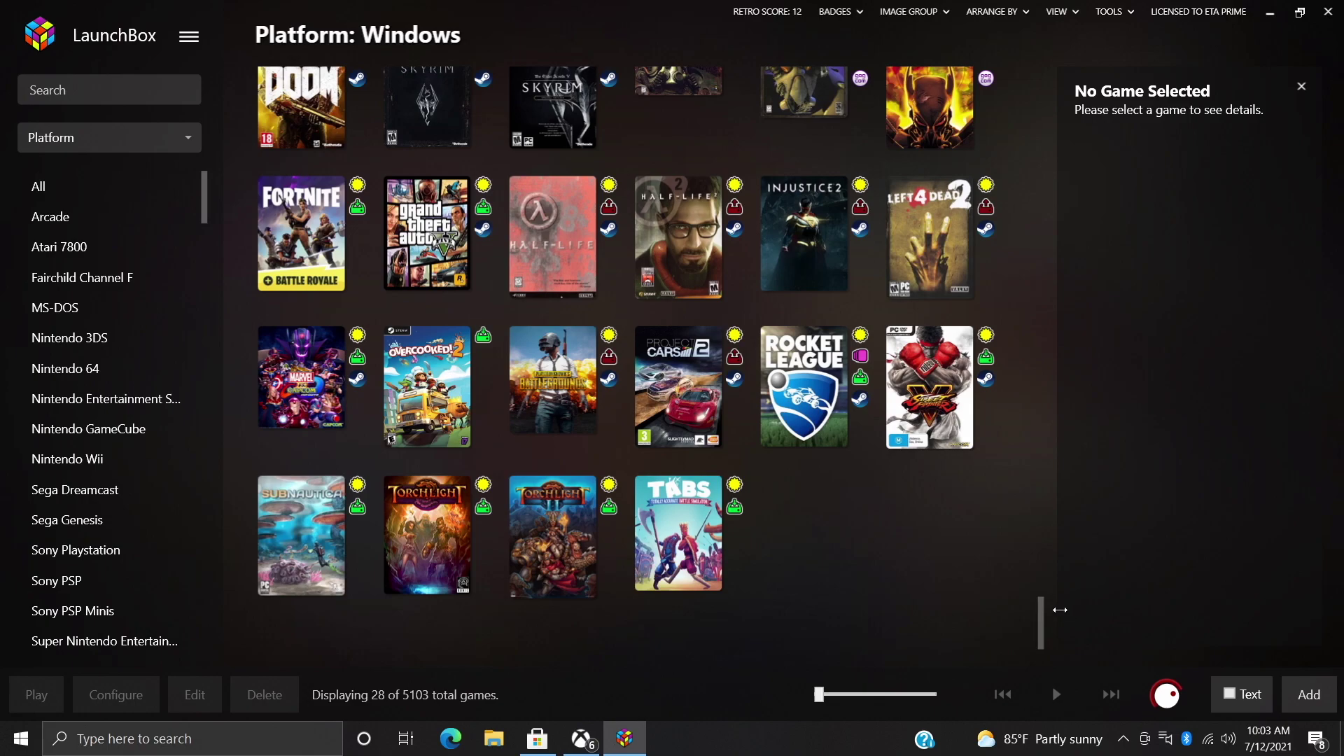
pyautogui.click(537, 738)
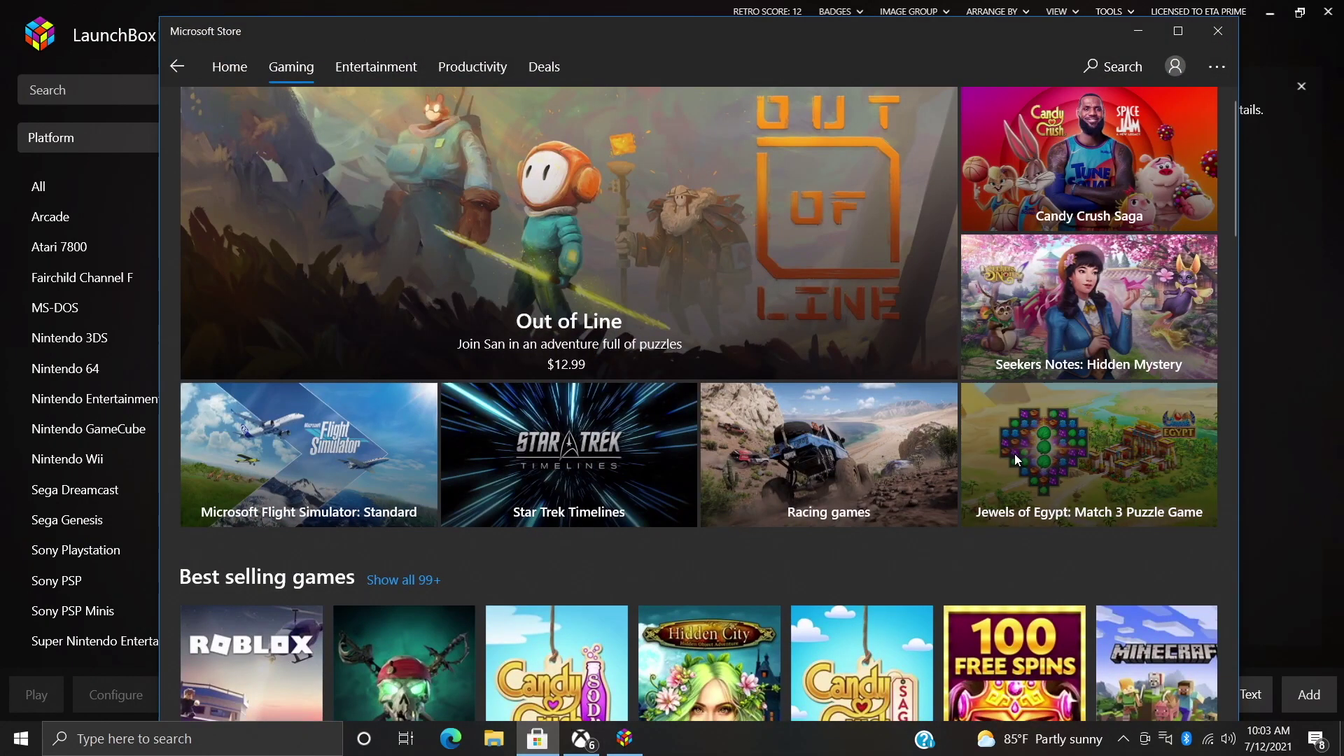
pyautogui.click(1137, 32)
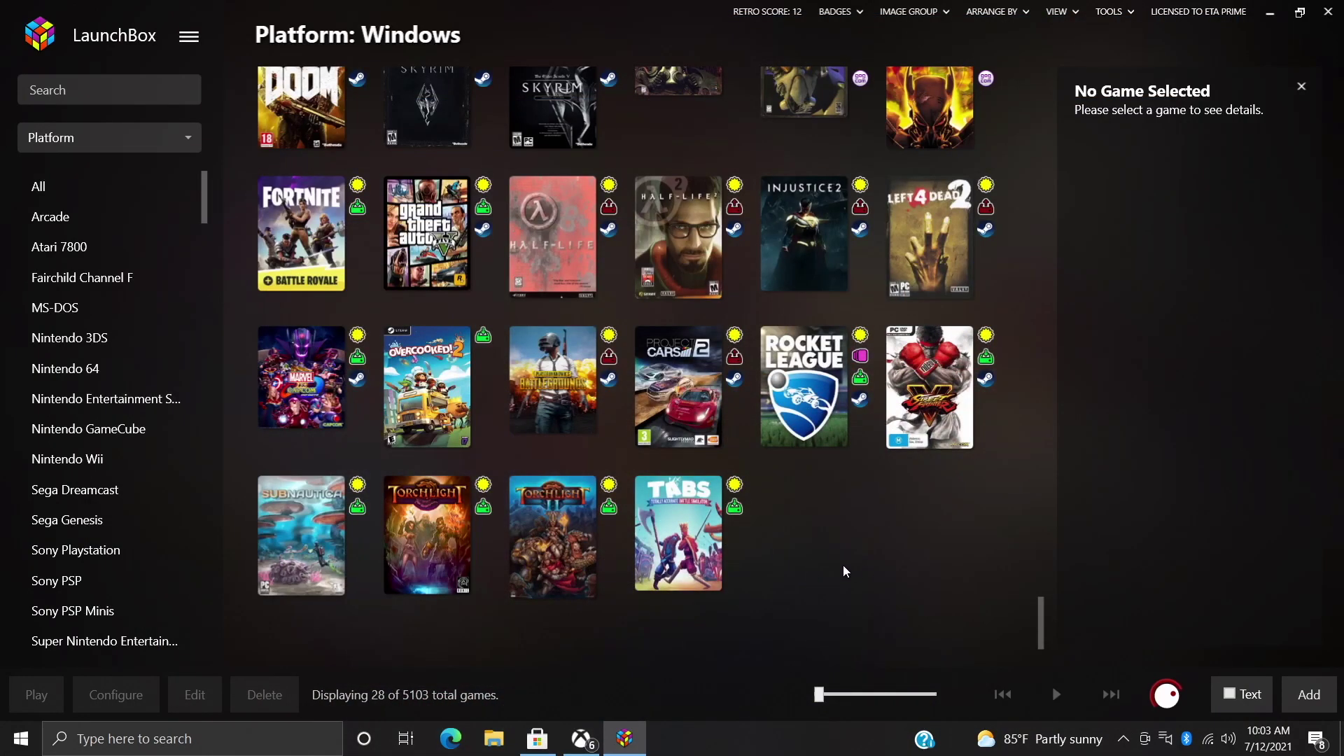
pyautogui.click(580, 739)
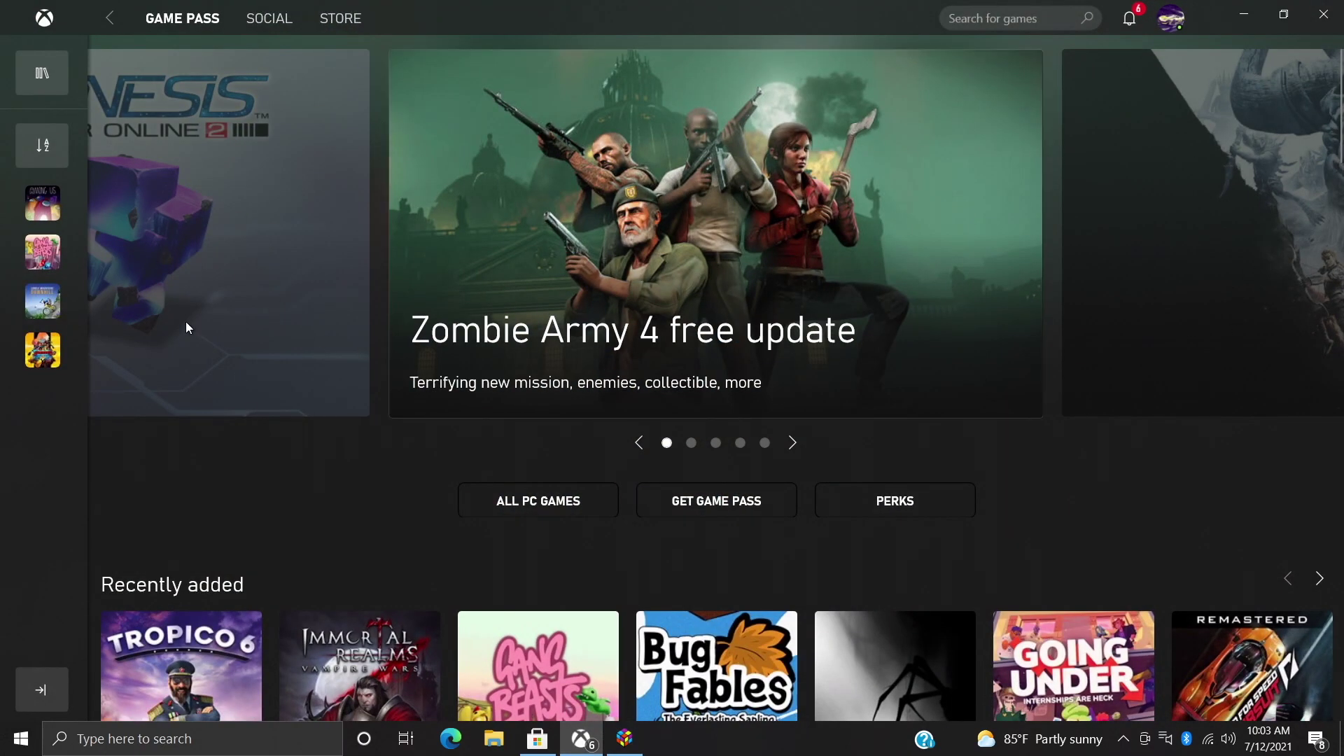
pyautogui.click(1237, 16)
pyautogui.click(581, 738)
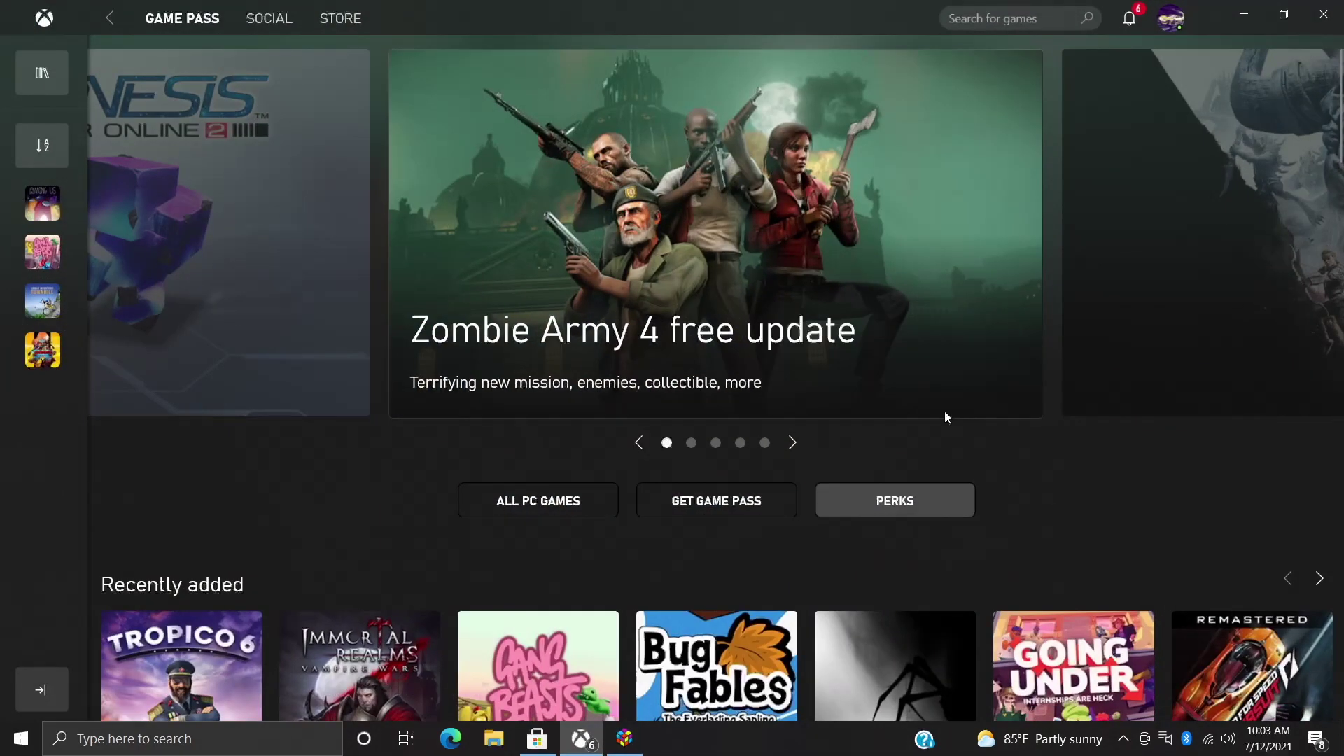
pyautogui.hotkey('alt', 'Tab')
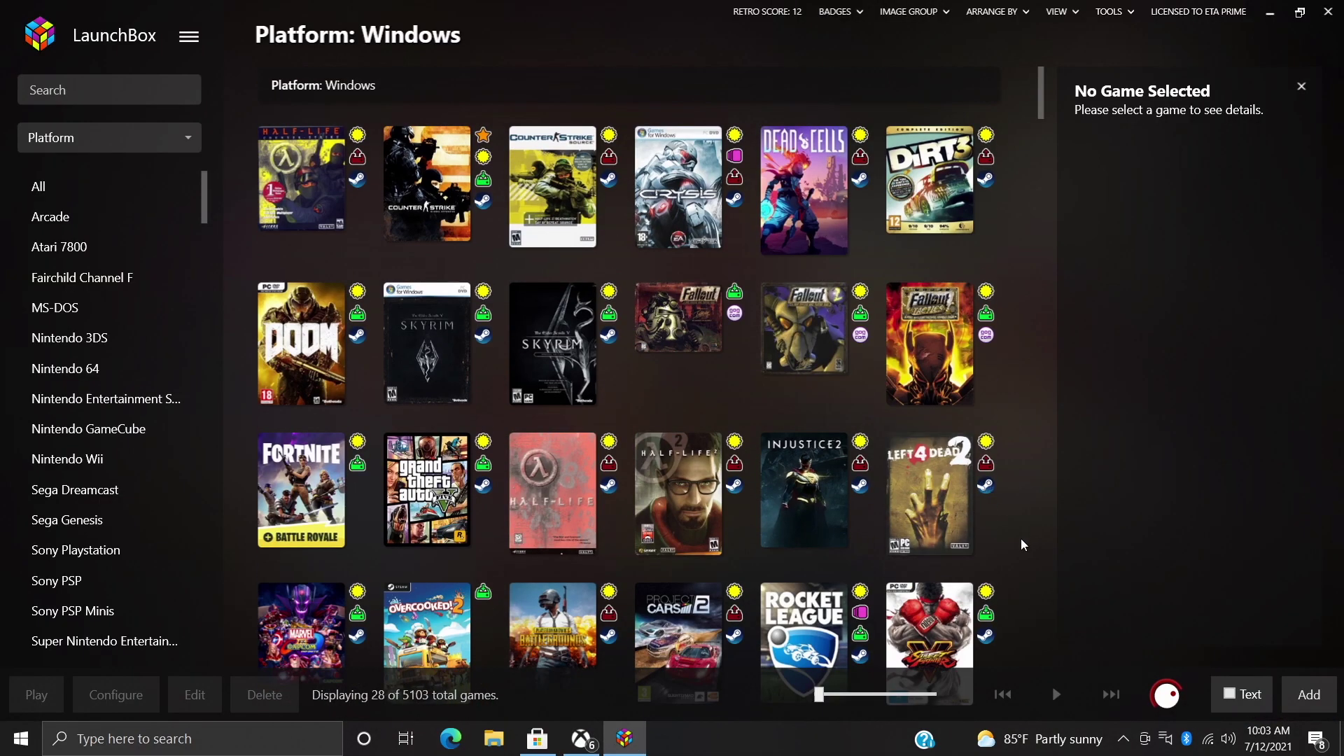
pyautogui.scroll(-3, 1021, 545)
pyautogui.scroll(3, 959, 553)
# - Start the Xbox/Microsoft Store games import wizard and accept Windows as the platform to import for
pyautogui.click(189, 37)
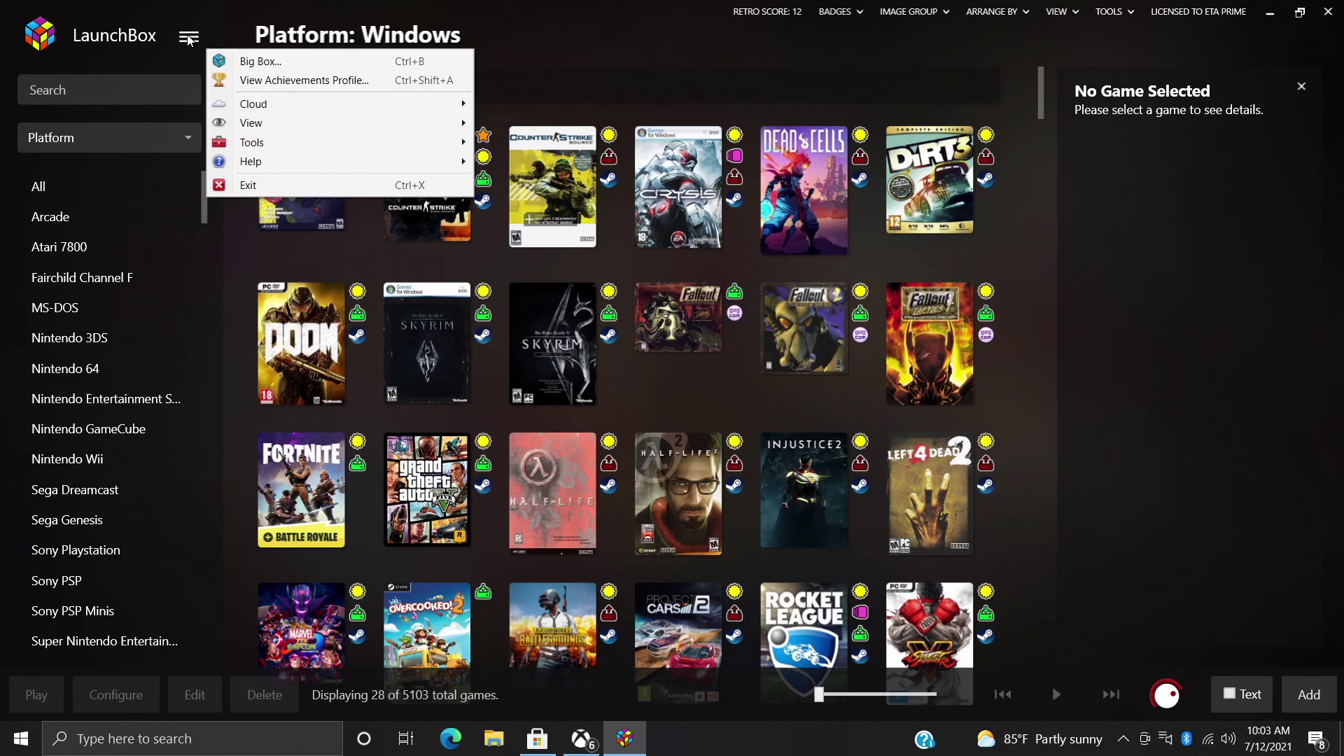
pyautogui.moveTo(252, 142)
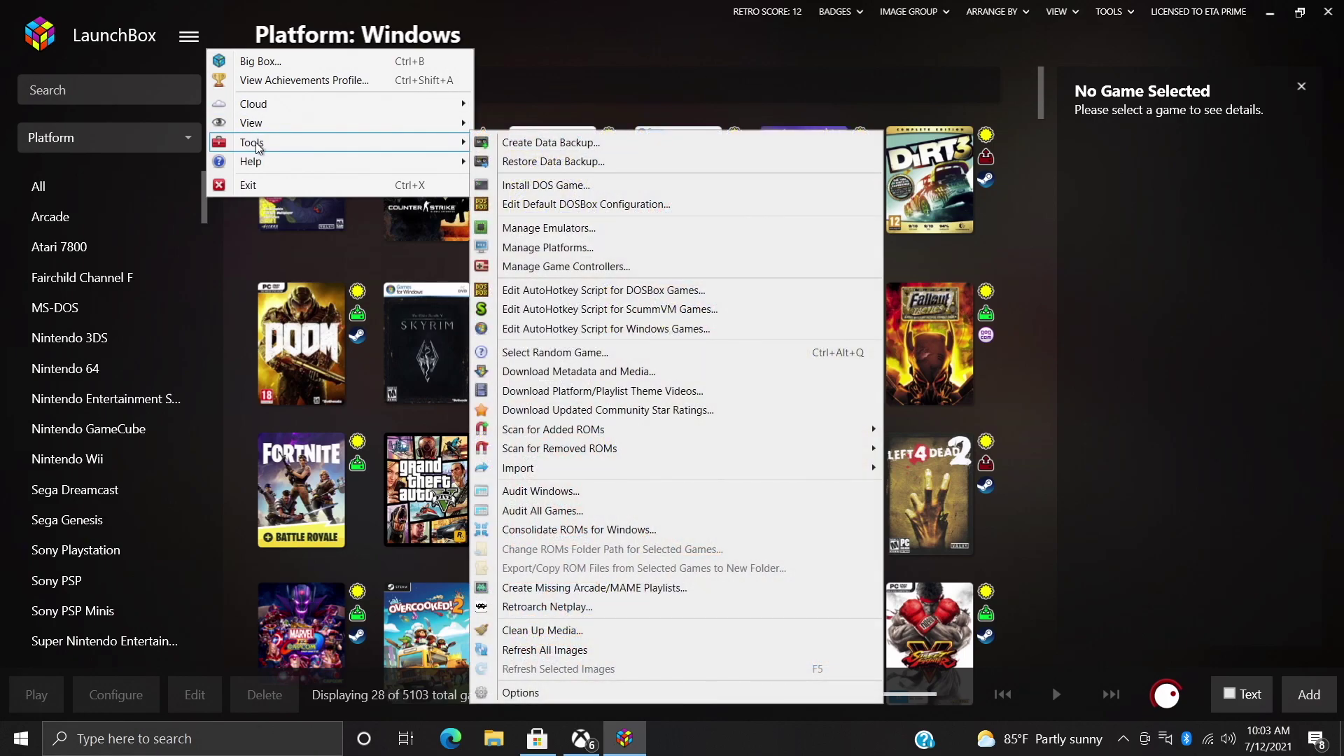
pyautogui.moveTo(518, 467)
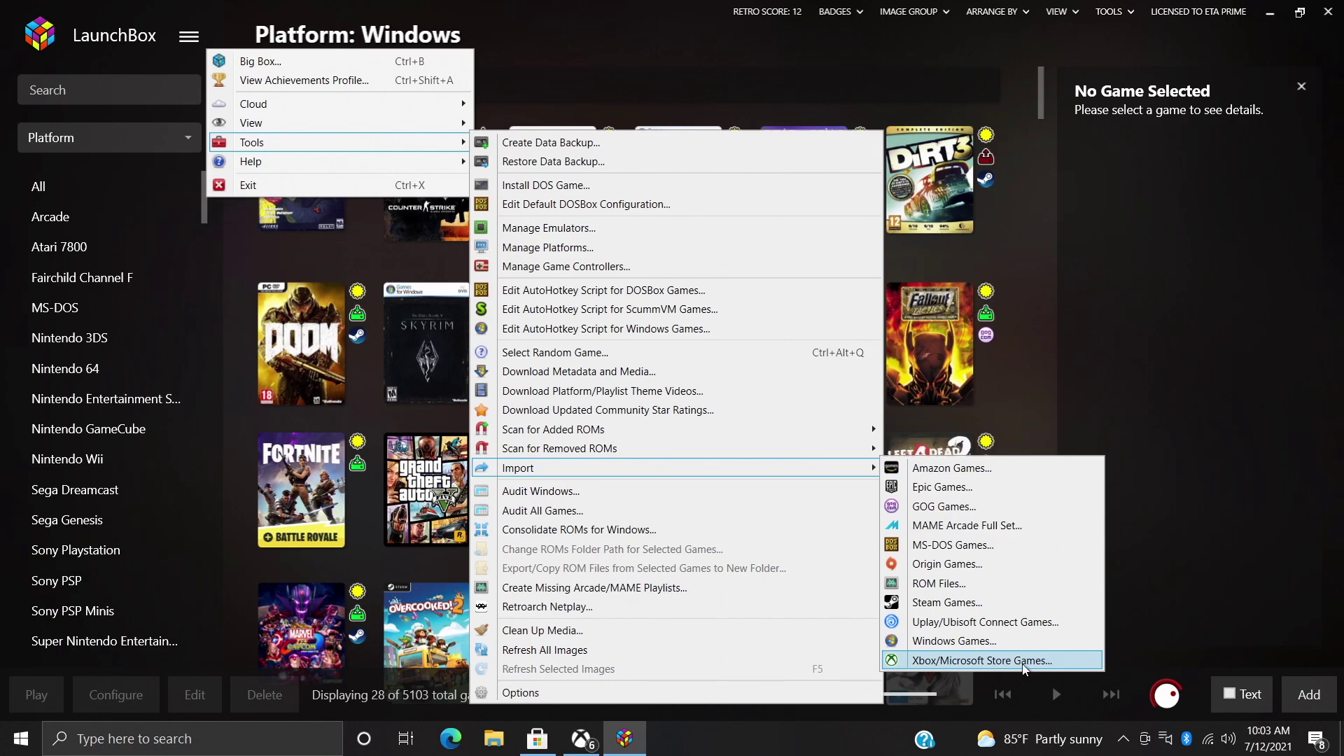
pyautogui.click(1036, 665)
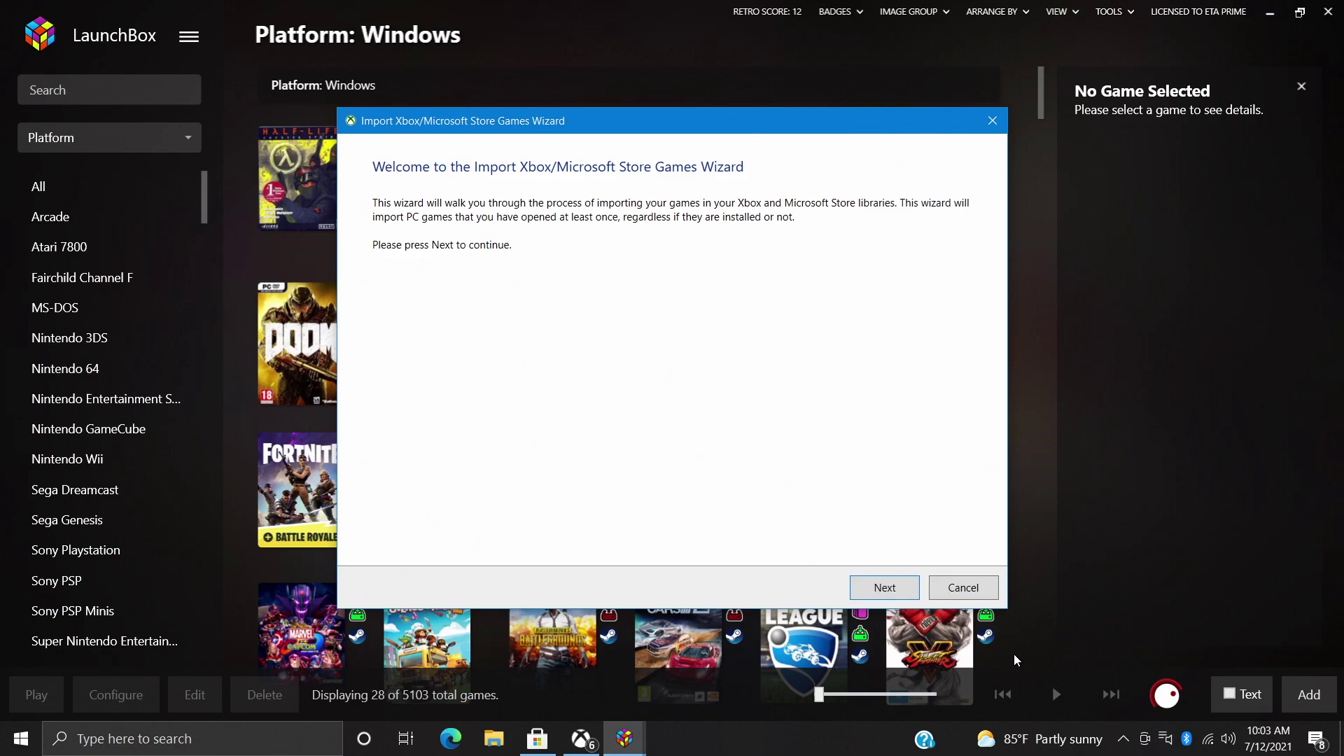
pyautogui.click(890, 588)
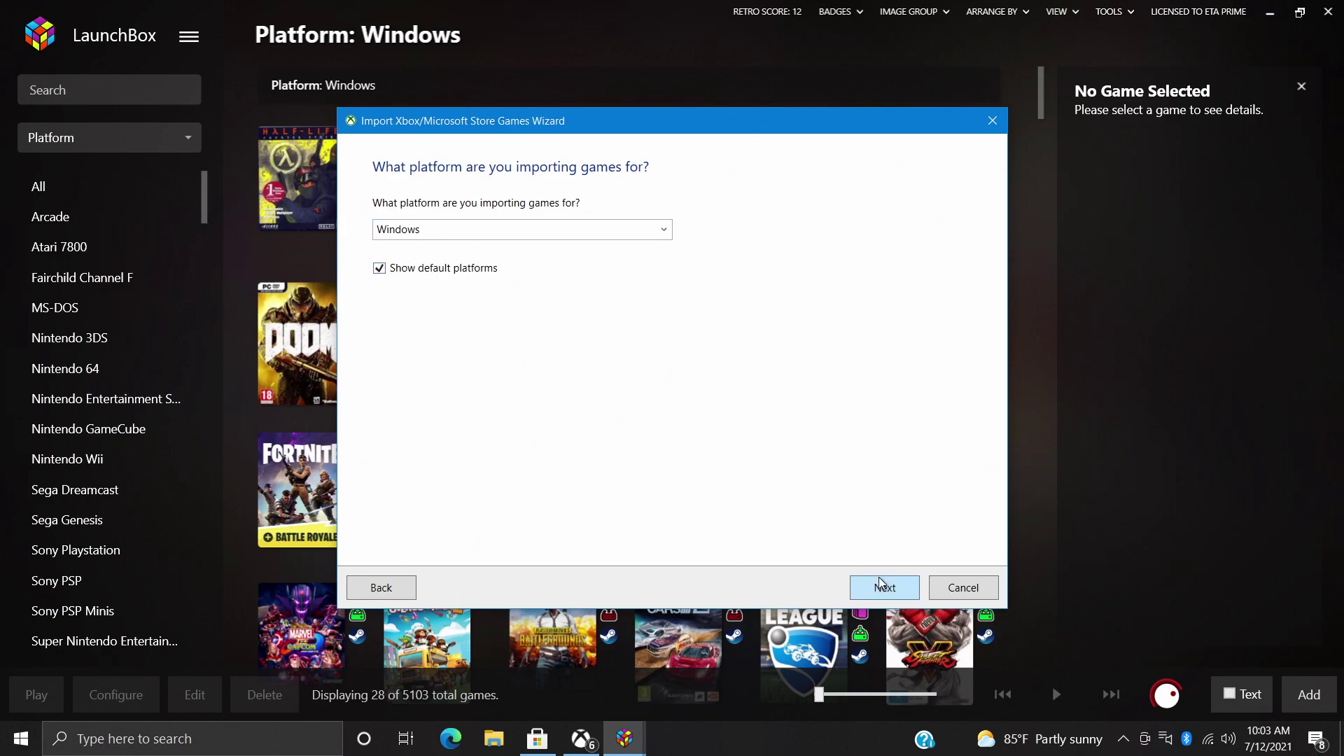
pyautogui.click(894, 591)
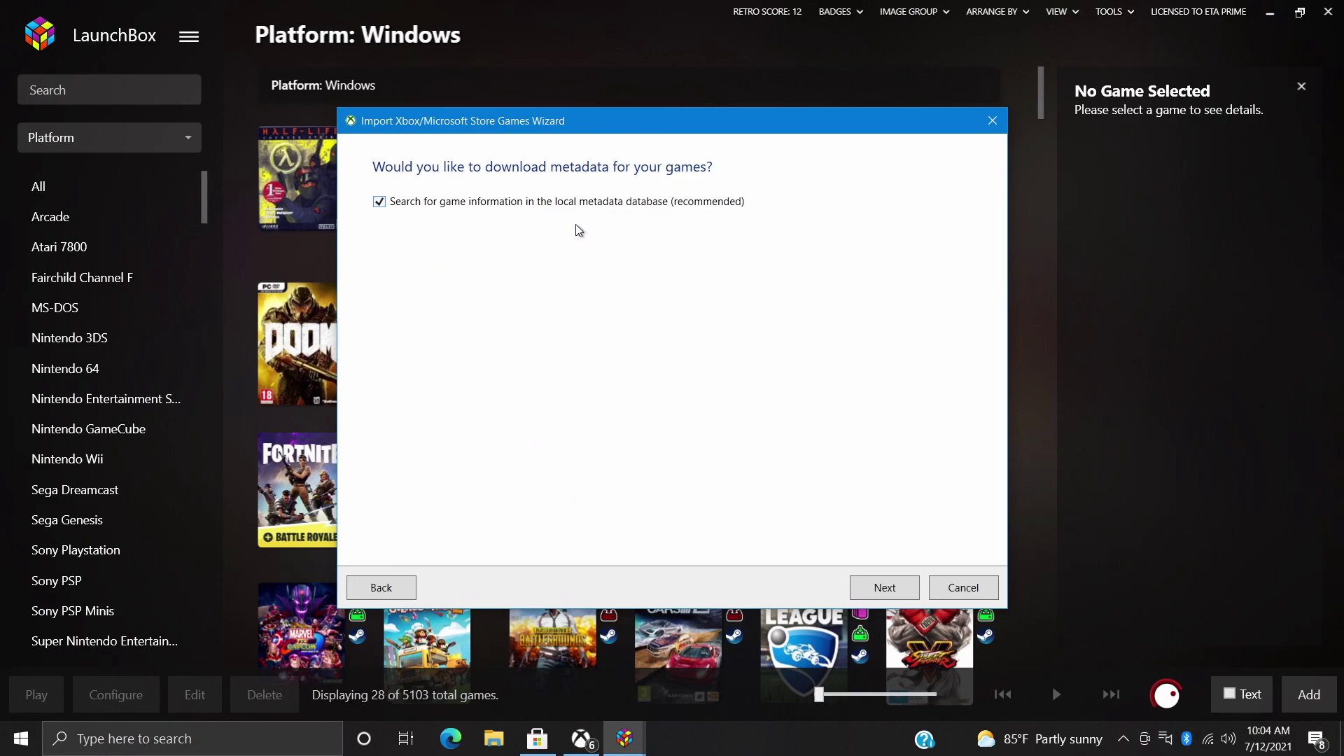
# - Keep the local metadata search and the checked image types for download, and force a new login attempt
pyautogui.click(894, 593)
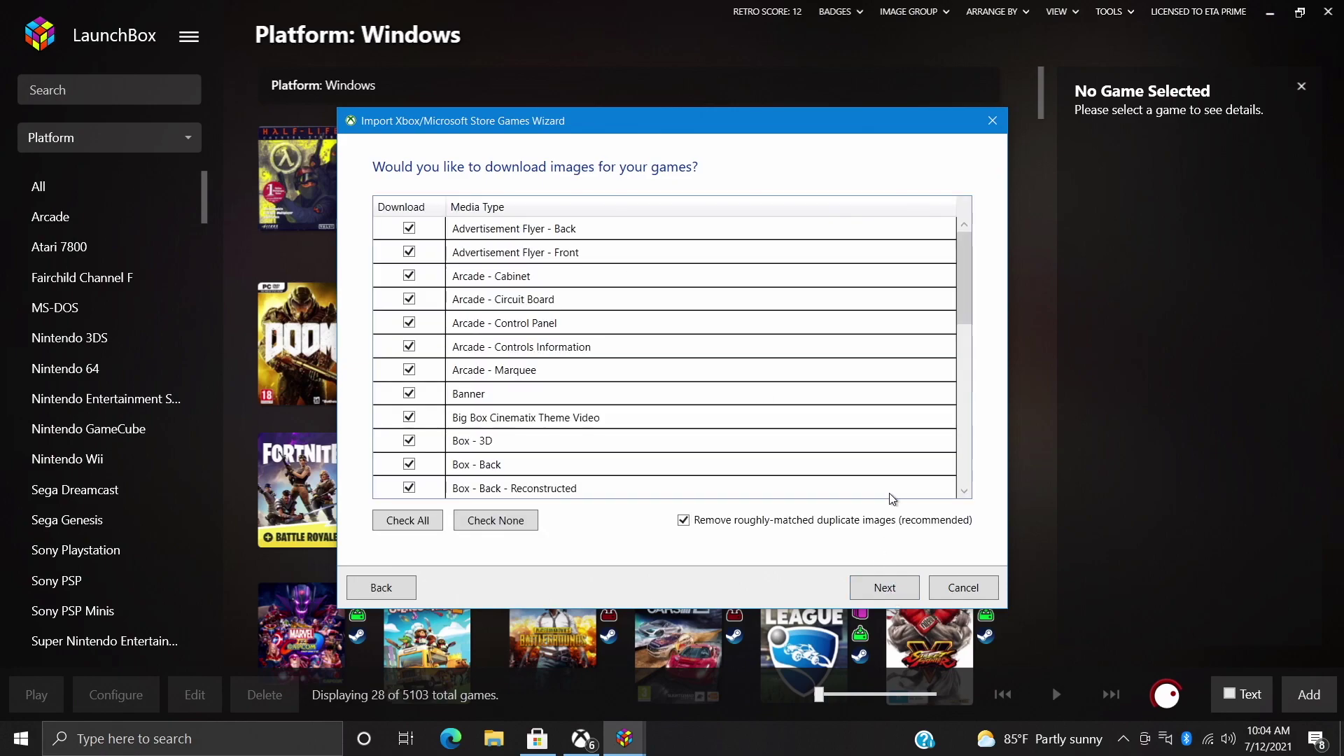
pyautogui.moveTo(963, 326); pyautogui.dragTo(958, 271)
pyautogui.click(884, 588)
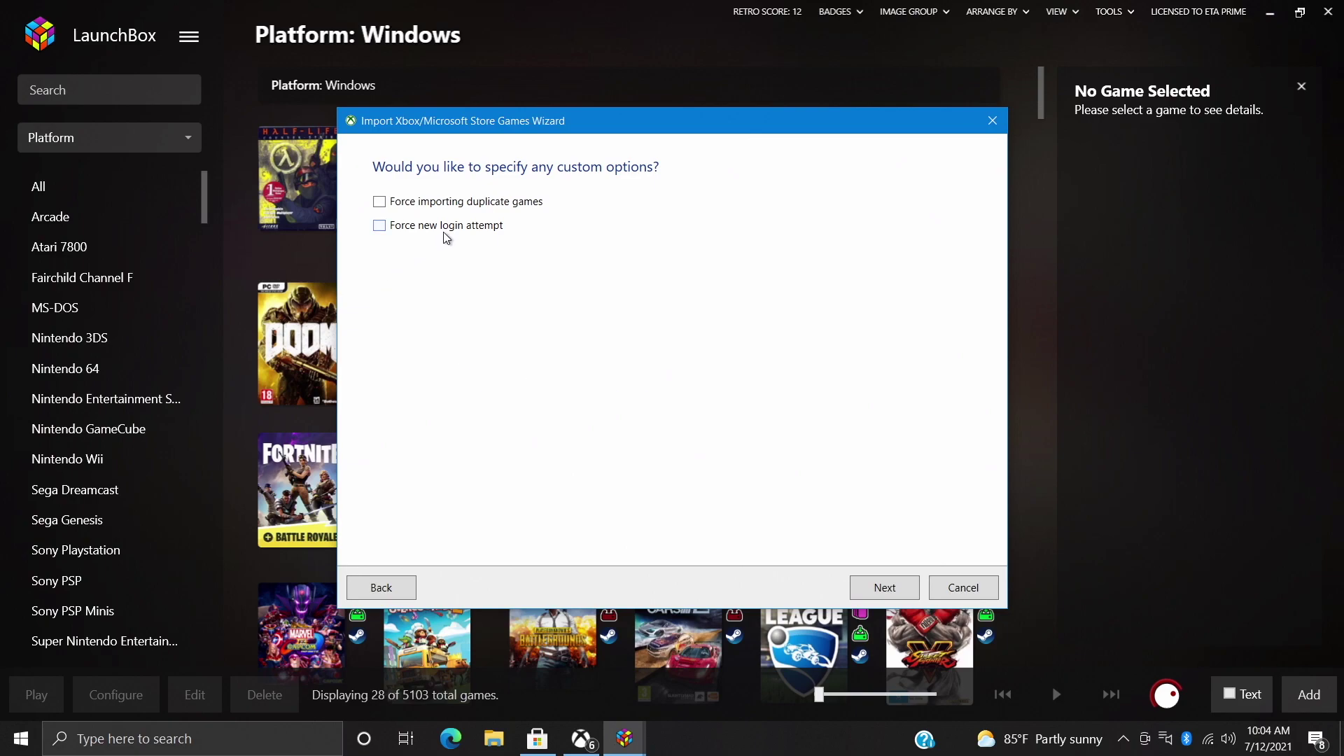
pyautogui.click(379, 225)
pyautogui.click(882, 591)
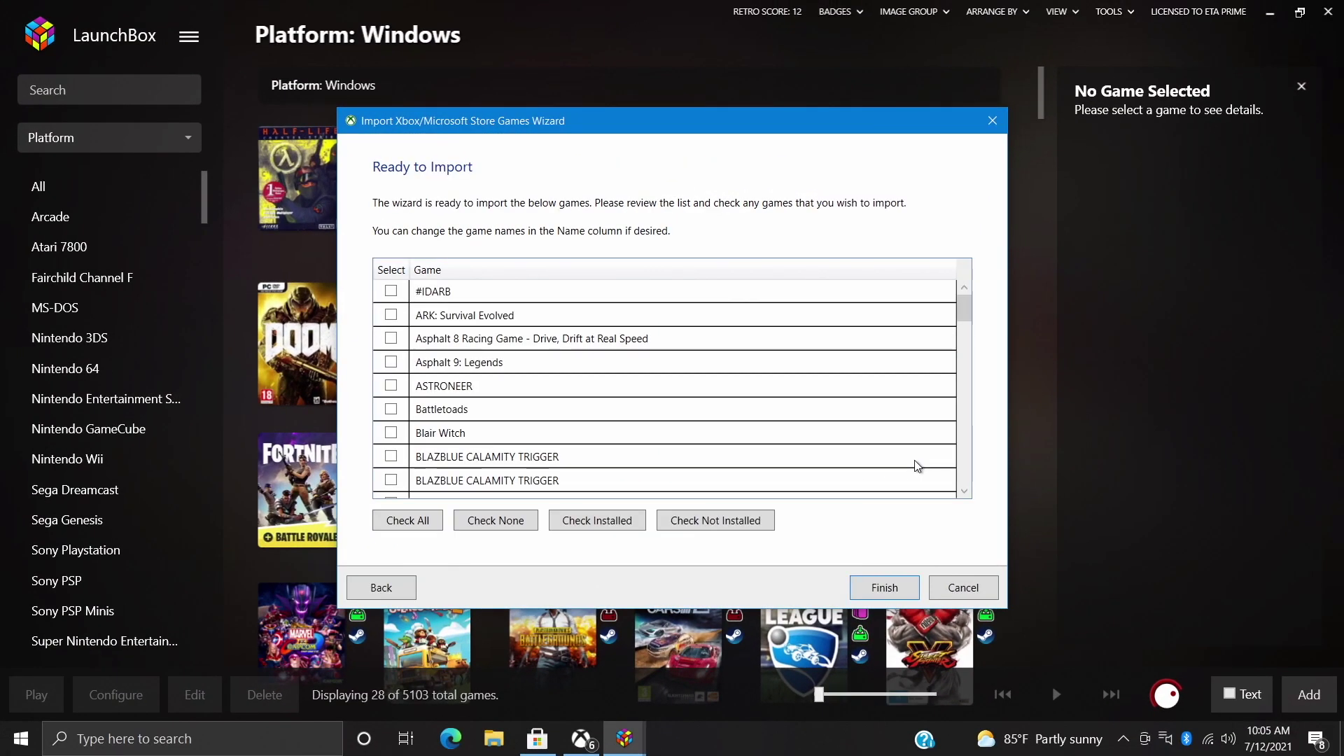
# - Select the games to import, including Asphalt 9: Legends, Lonely Mountains: Downhill, Minecraft and Streets of Rage 4, and complete the import
pyautogui.moveTo(964, 318)
pyautogui.mouseDown()
pyautogui.moveTo(966, 475)
pyautogui.moveTo(964, 312)
pyautogui.moveTo(993, 471)
pyautogui.moveTo(989, 376)
pyautogui.moveTo(965, 302)
pyautogui.mouseUp()
pyautogui.click(964, 311)
pyautogui.moveTo(965, 304)
pyautogui.mouseDown()
pyautogui.moveTo(970, 421)
pyautogui.moveTo(966, 312)
pyautogui.mouseUp()
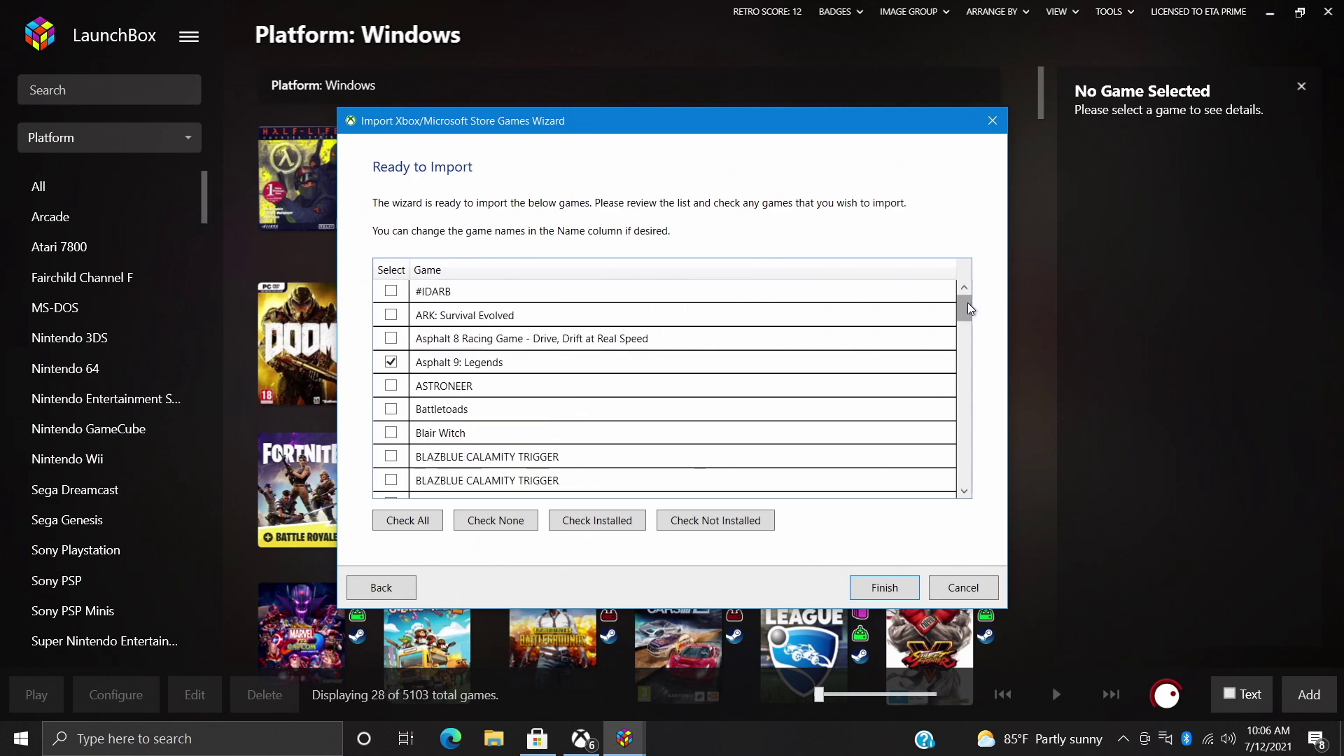
pyautogui.click(884, 588)
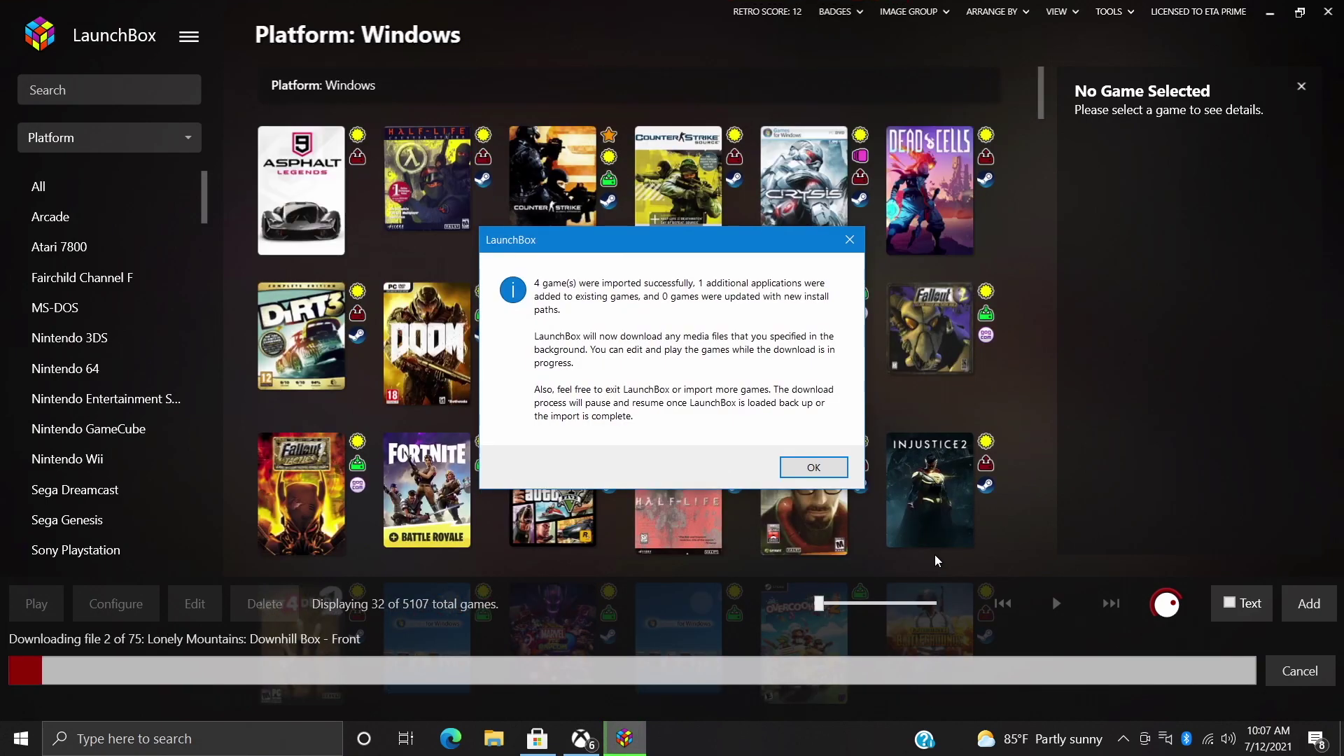
pyautogui.click(813, 467)
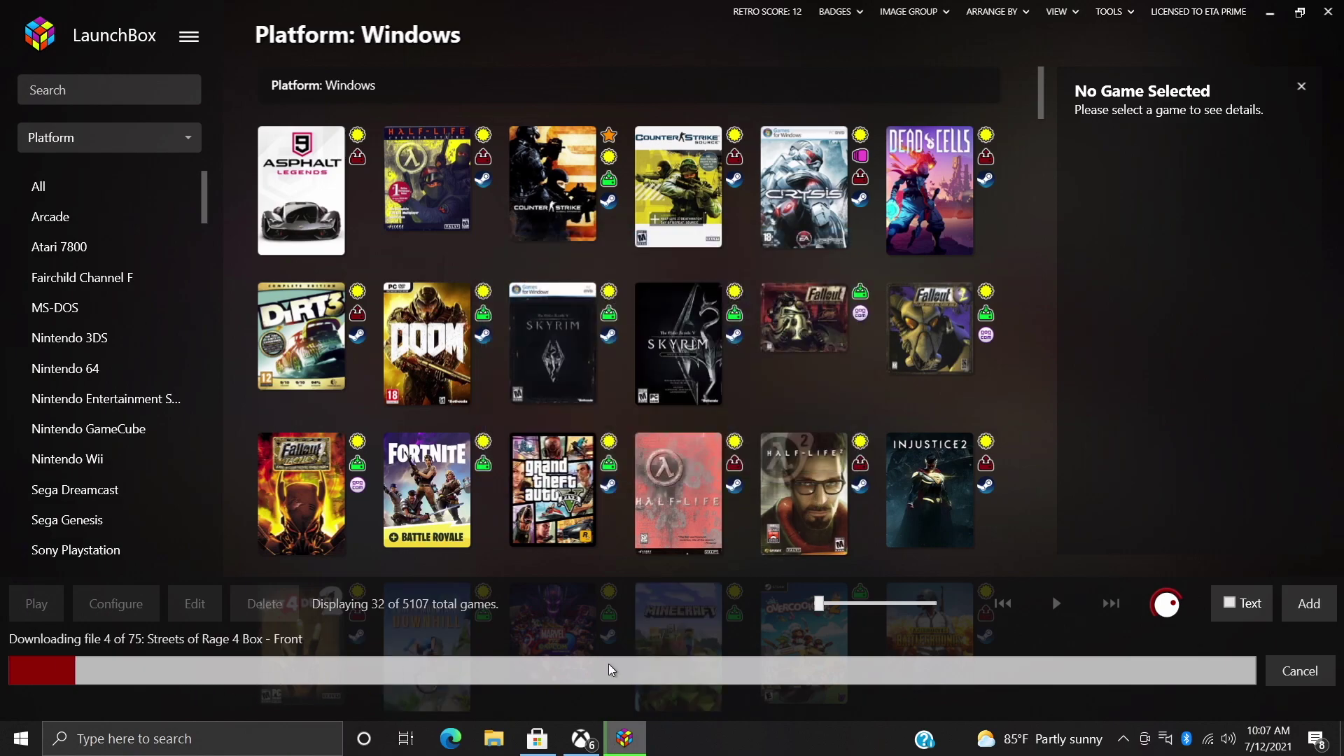
# - Find Lonely Mountains: Downhill among the Windows games, launch it and continue past its title screen
pyautogui.moveTo(645, 307)
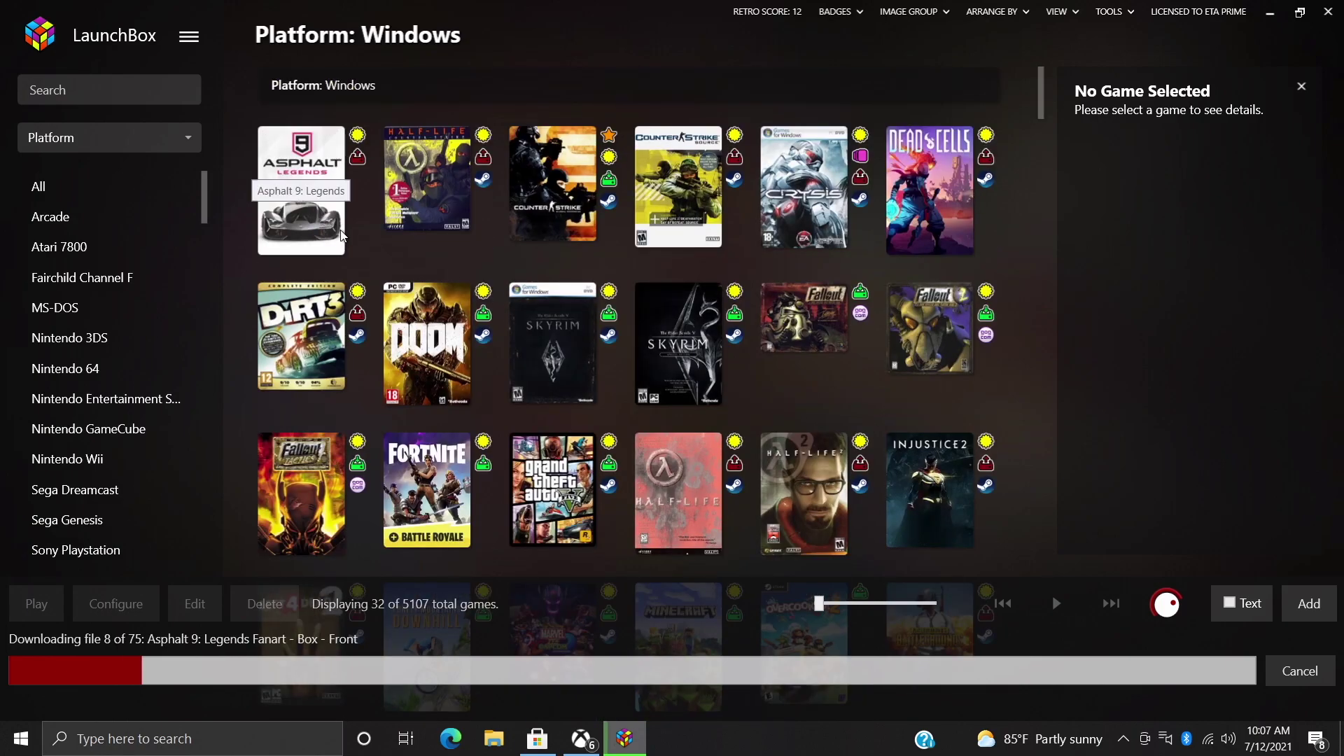
pyautogui.scroll(-4, 428, 350)
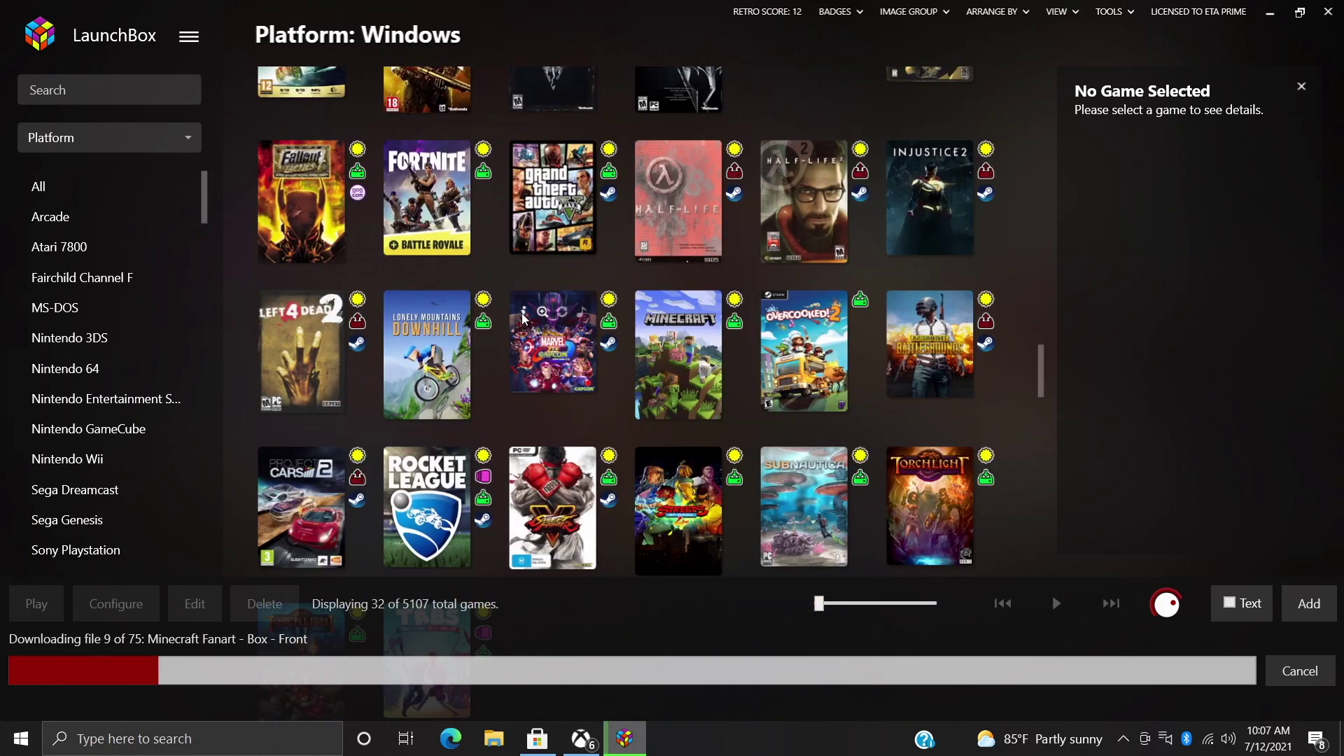
pyautogui.scroll(-2, 434, 369)
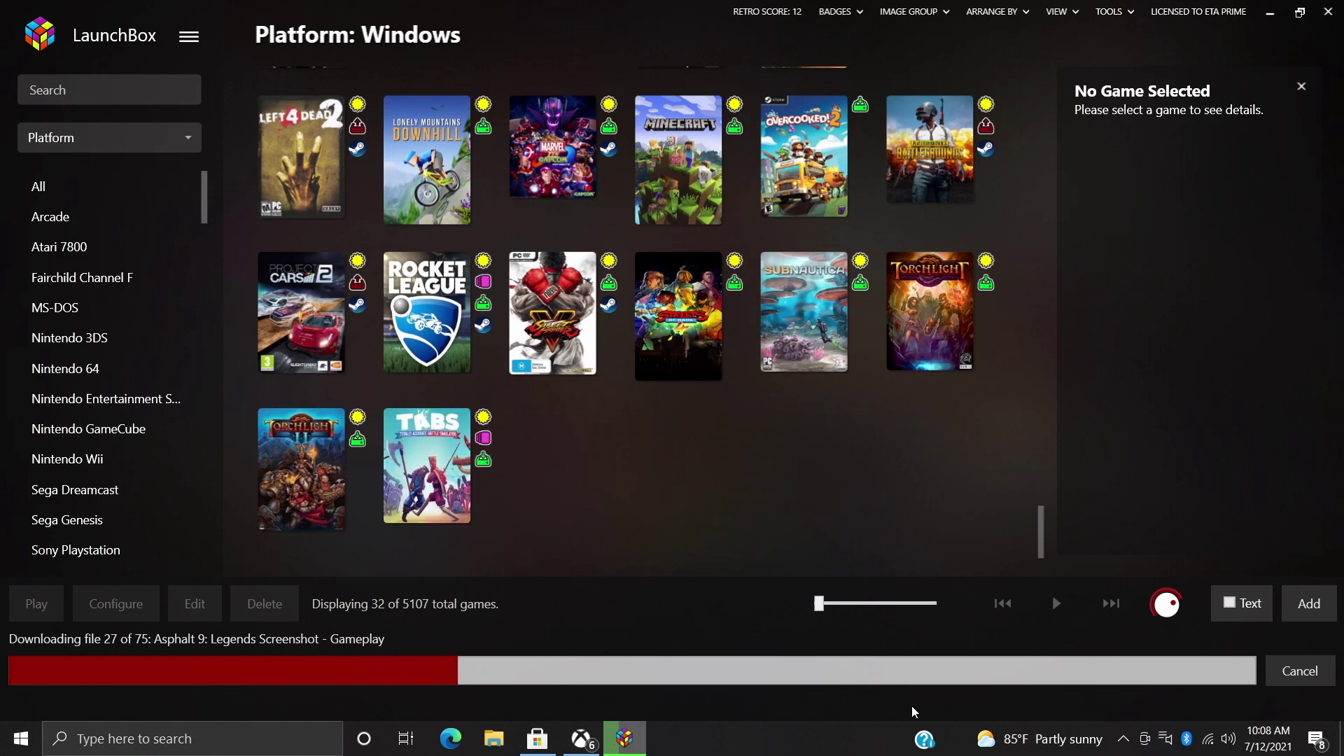
pyautogui.scroll(1, 578, 525)
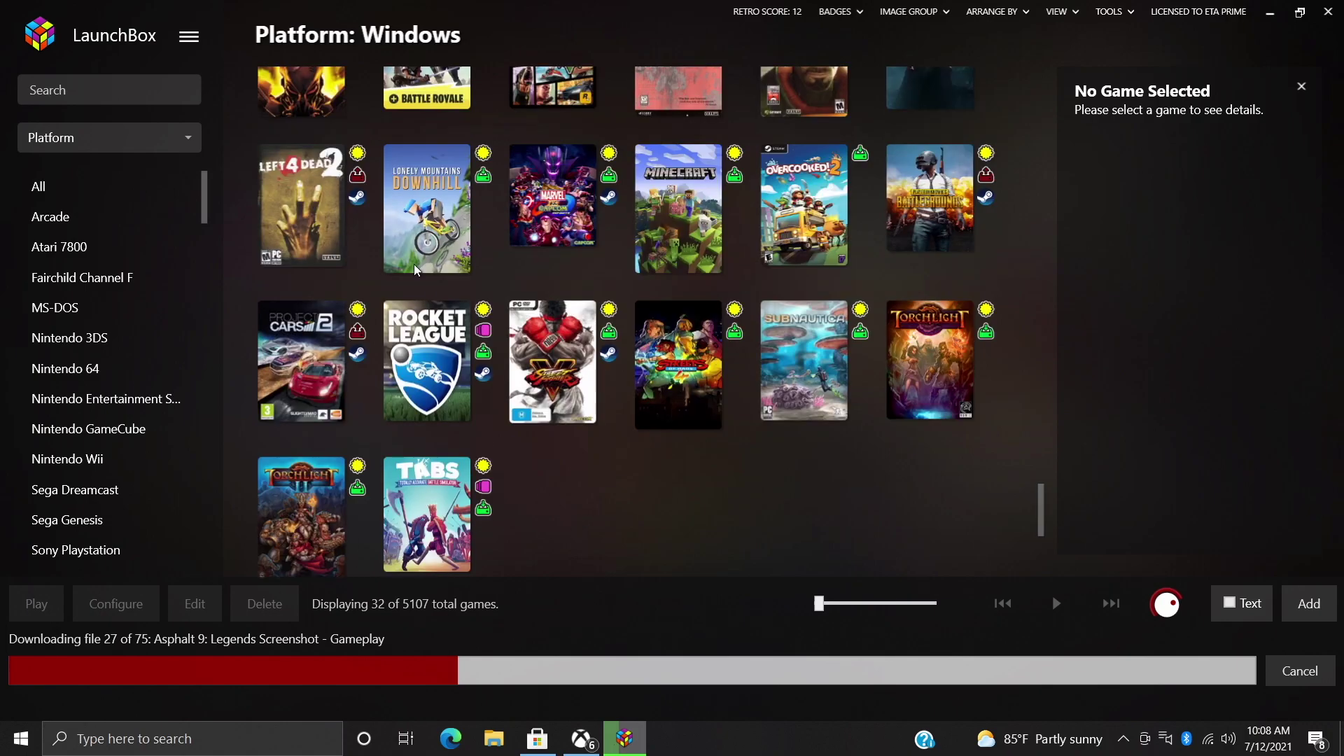
pyautogui.doubleClick(429, 217)
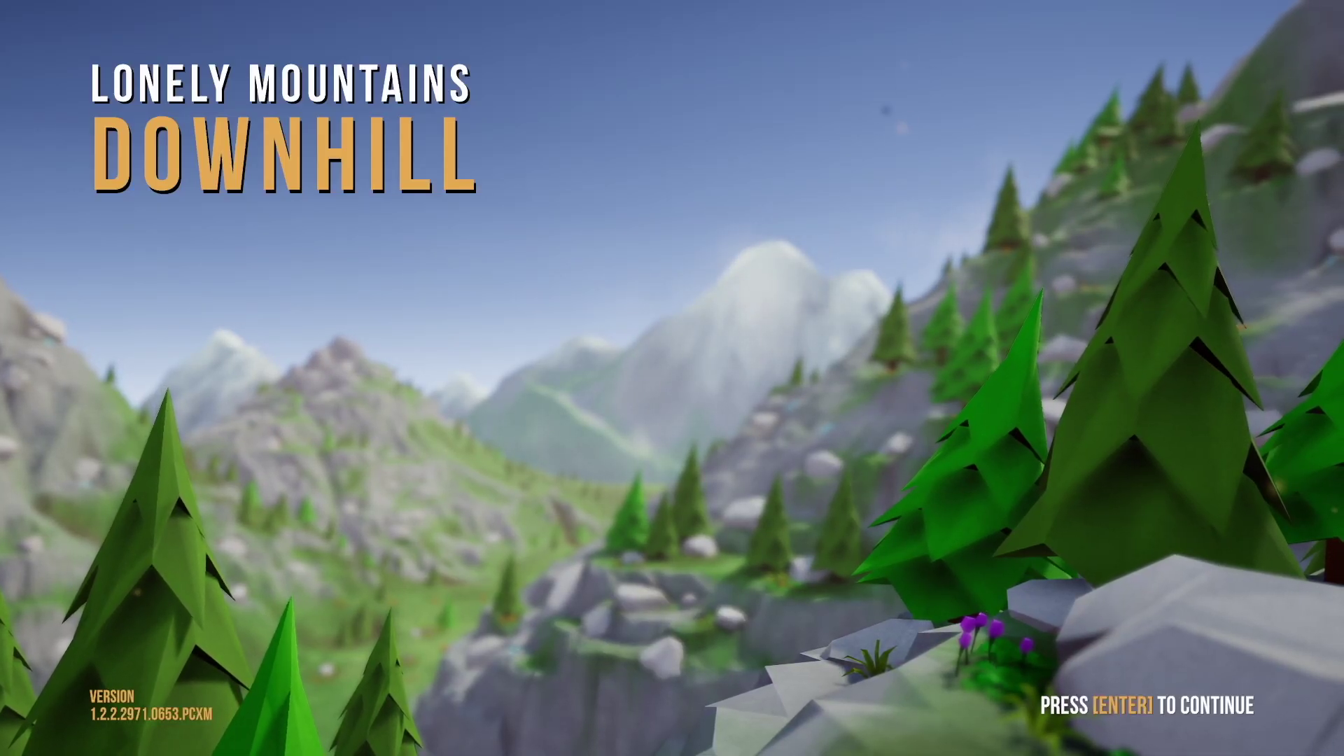
pyautogui.press('Return')
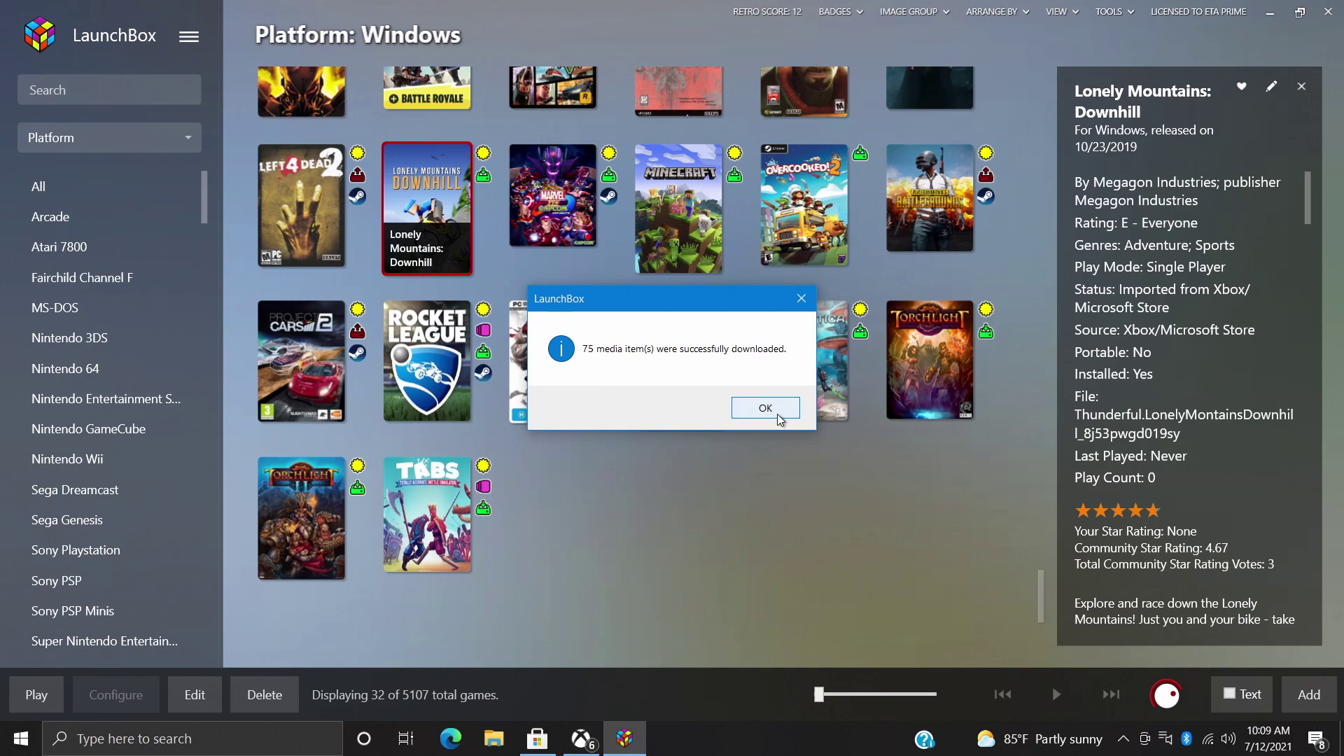
# - Dismiss the media download message and look over the Windows game list with the imported titles
pyautogui.click(777, 414)
pyautogui.scroll(5, 823, 511)
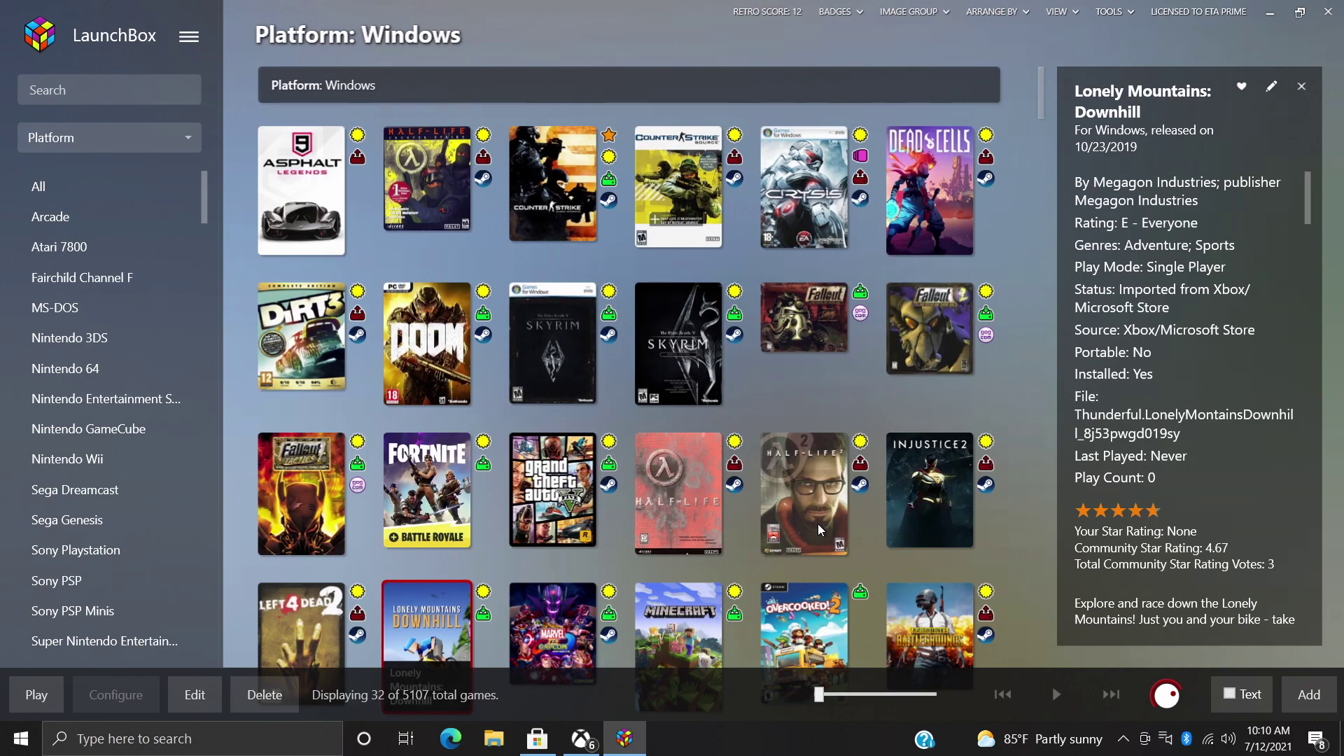
pyautogui.scroll(-1, 1027, 444)
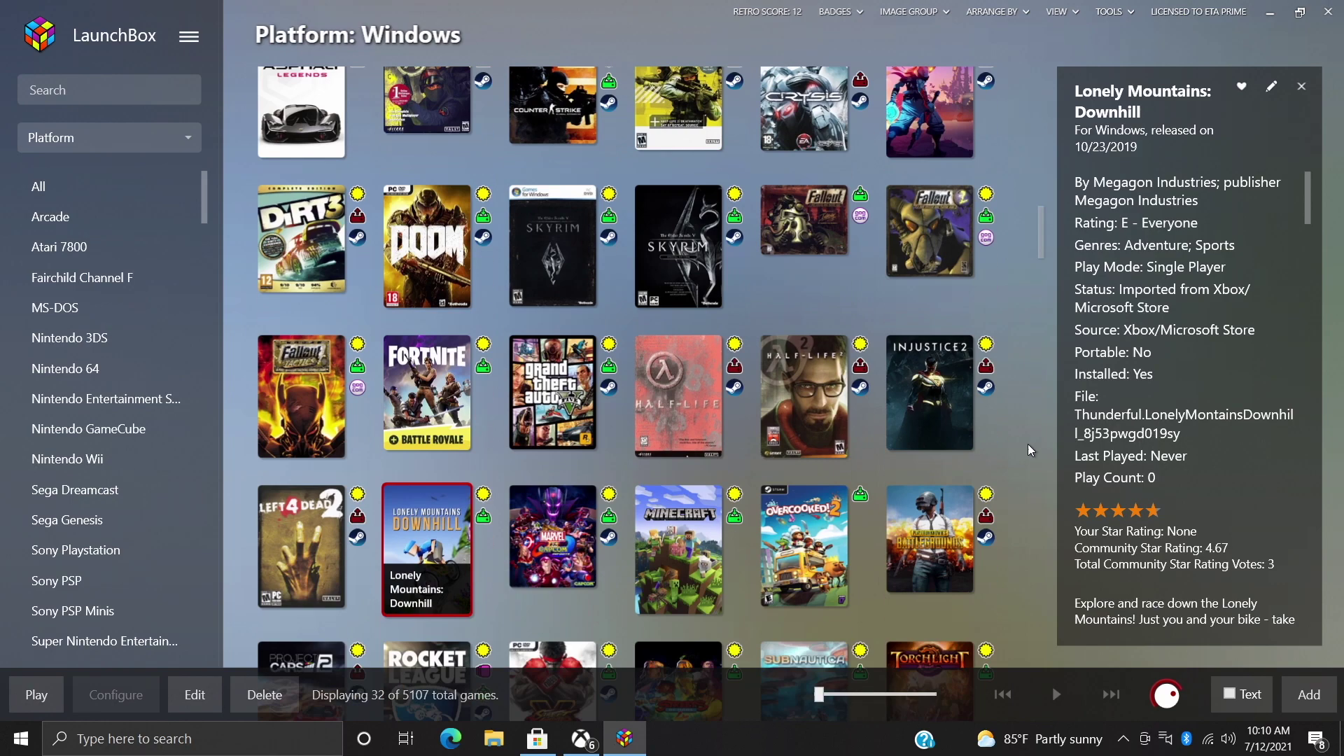
pyautogui.scroll(-4, 1027, 443)
pyautogui.scroll(4, 1018, 475)
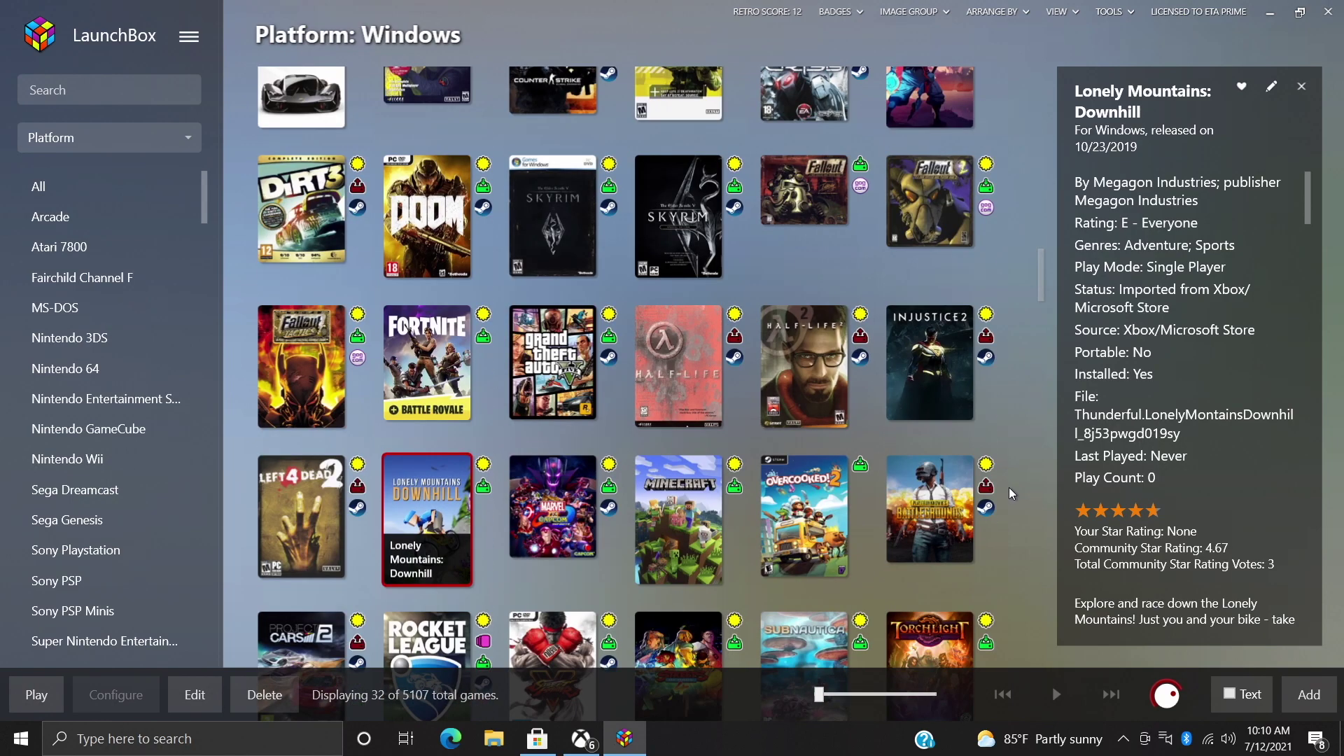
pyautogui.scroll(1, 1009, 487)
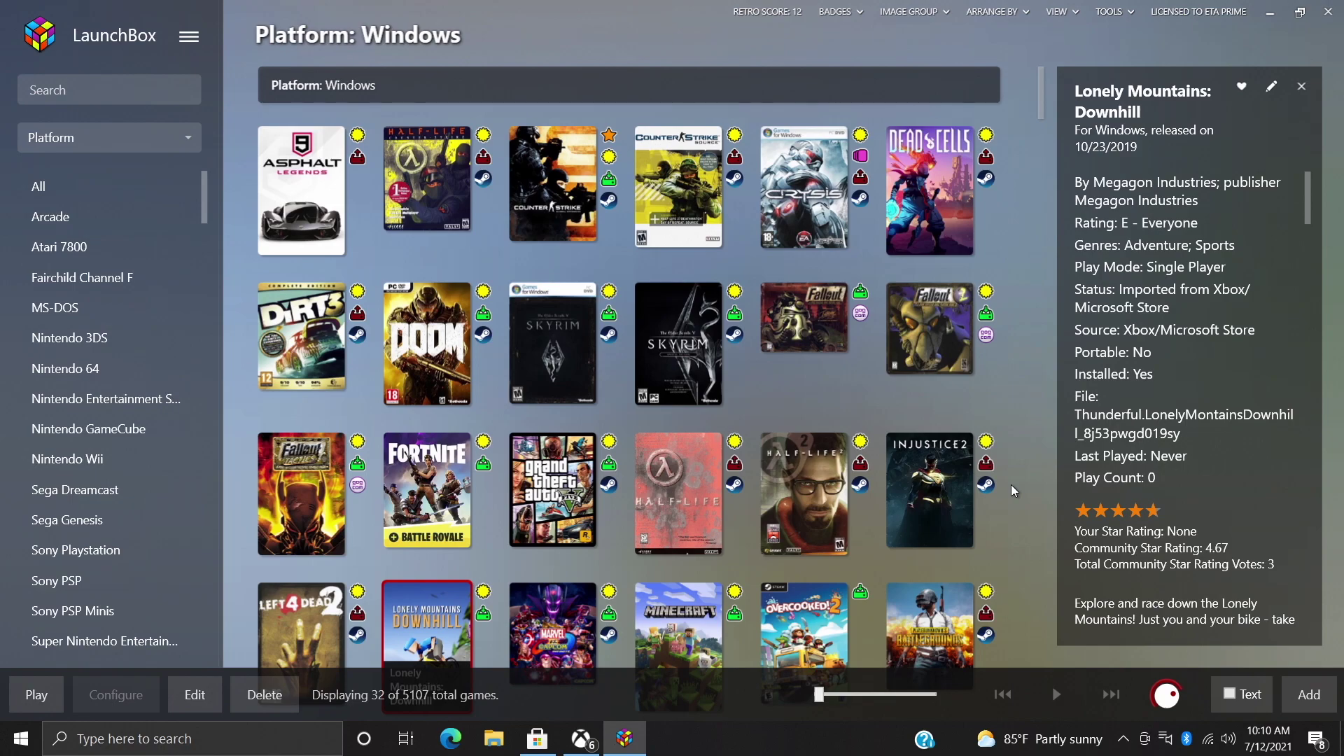